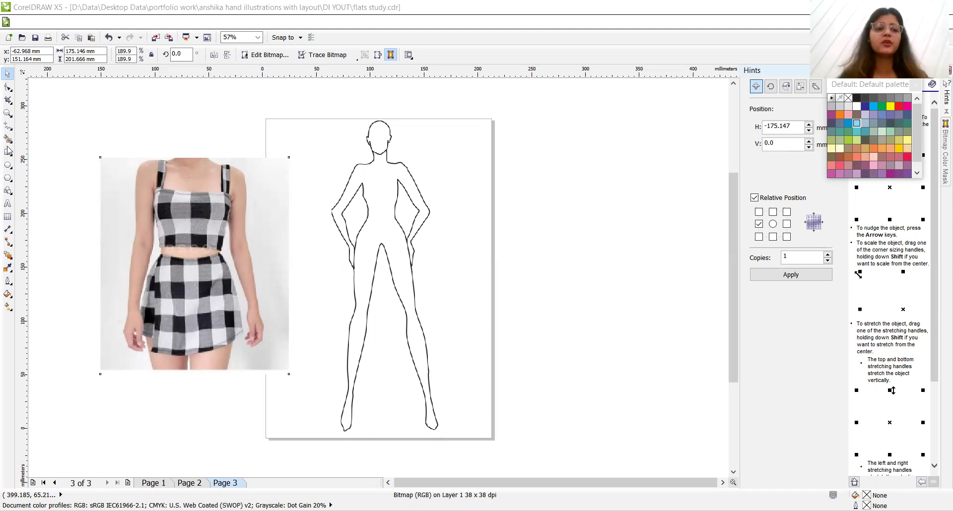
# Step: Draw a practice ellipse about 71 × 58 mm beside the figure and set its outline to 3.0 pt
pyautogui.click(8, 167)
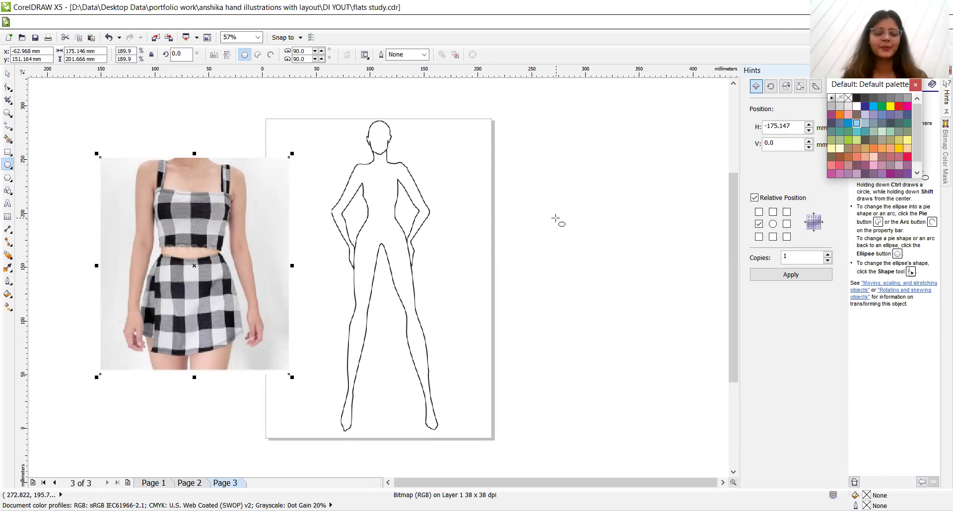
pyautogui.click(478, 197)
pyautogui.moveTo(479, 197); pyautogui.dragTo(547, 249)
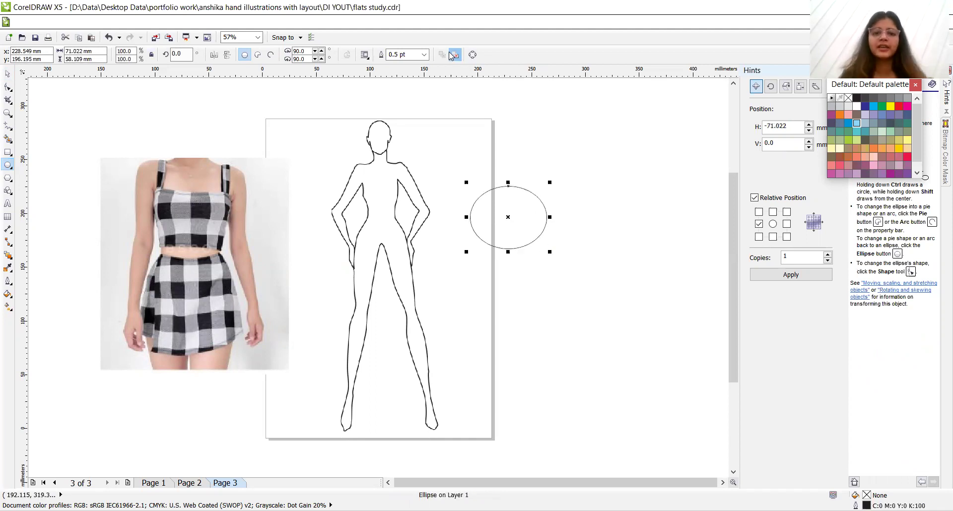
pyautogui.click(424, 55)
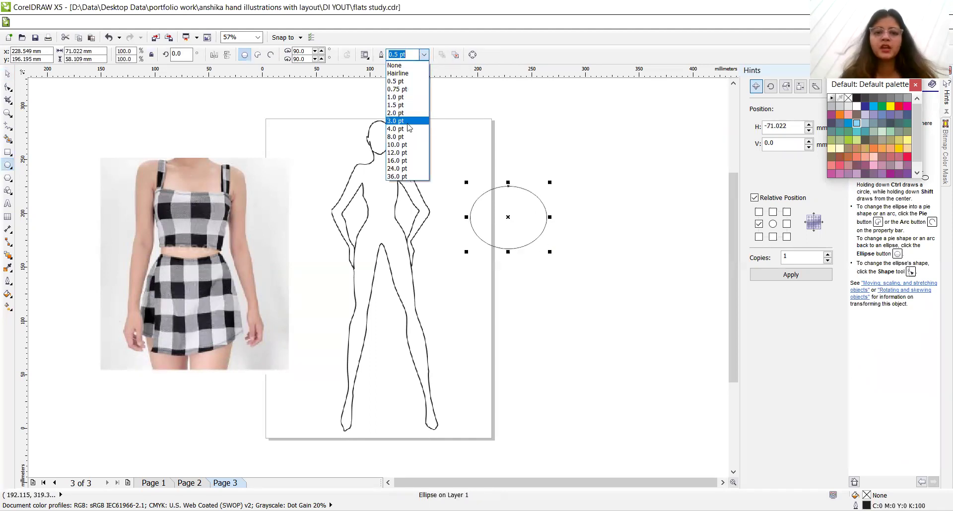
pyautogui.click(405, 124)
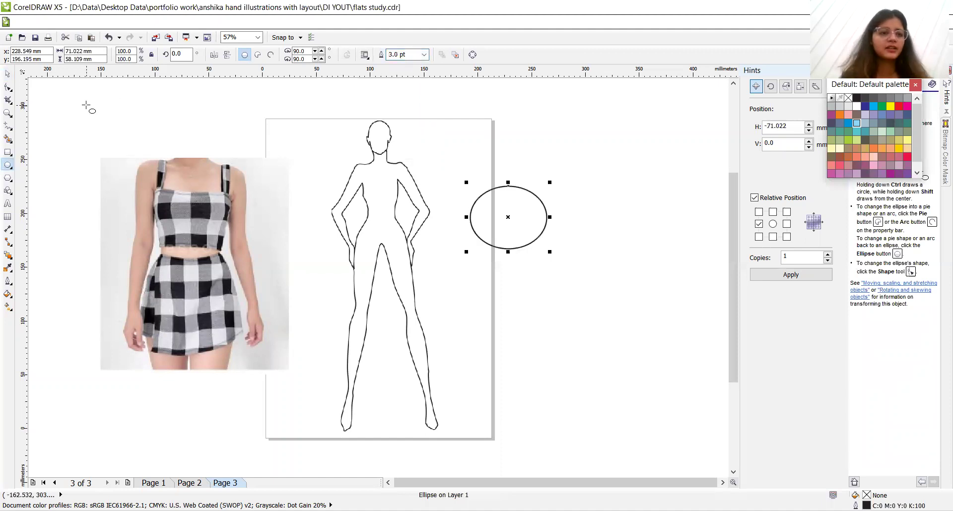
# Step: Convert the practice ellipse to curves and pull its top node down to flatten the upper edge
pyautogui.click(8, 89)
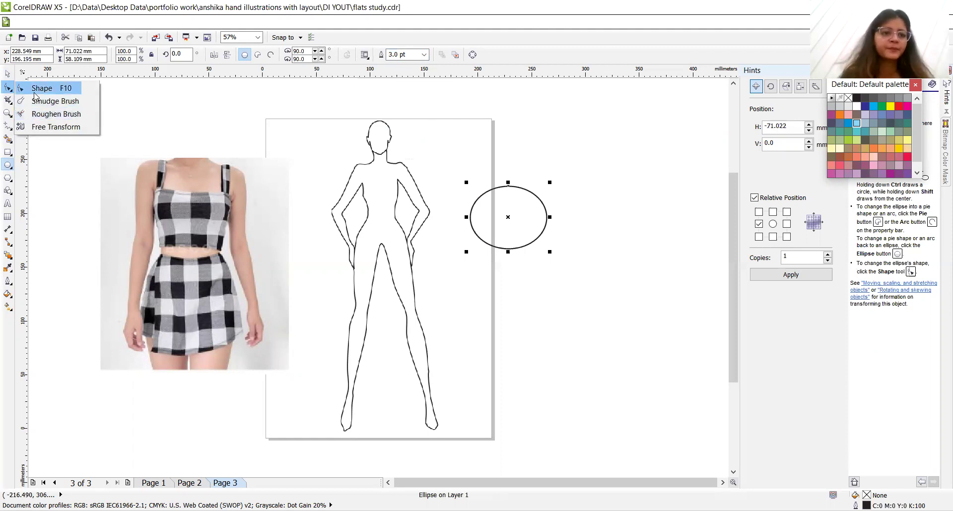
pyautogui.click(56, 91)
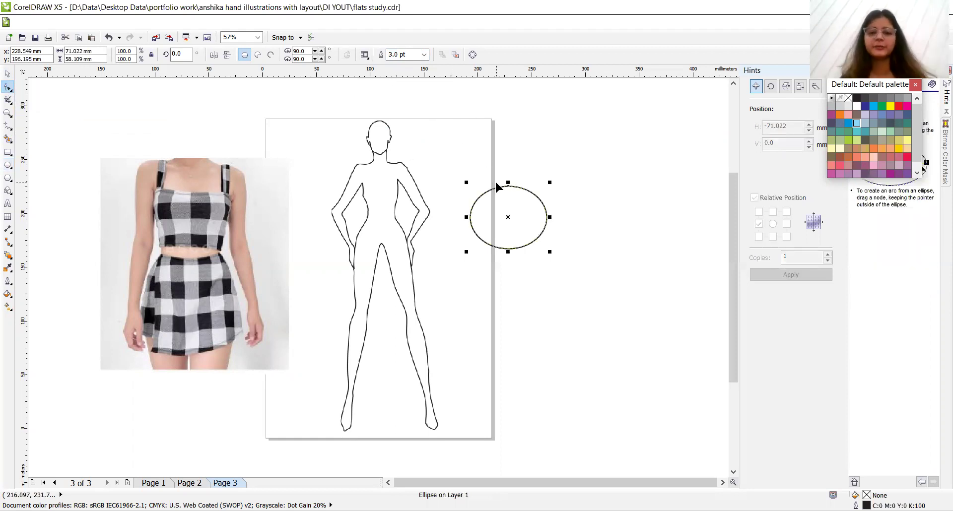
pyautogui.rightClick(507, 216)
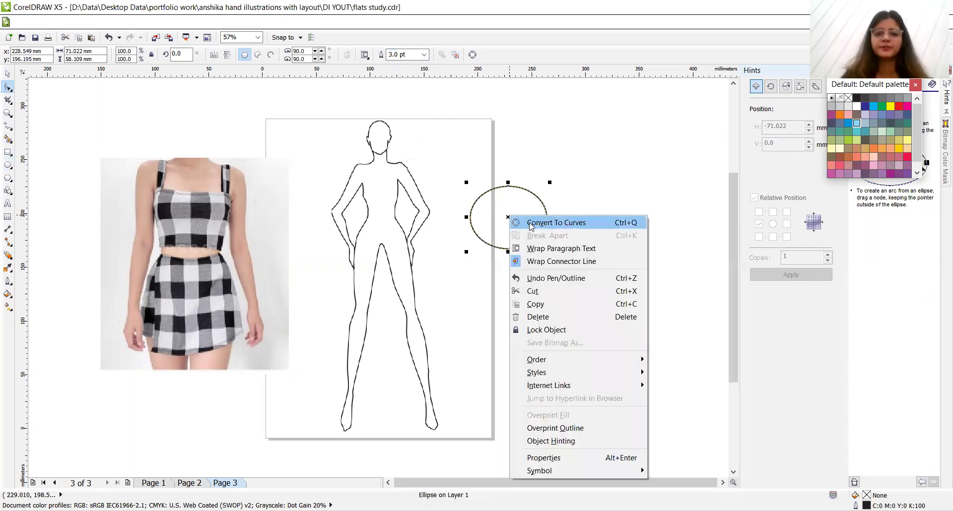
pyautogui.click(529, 224)
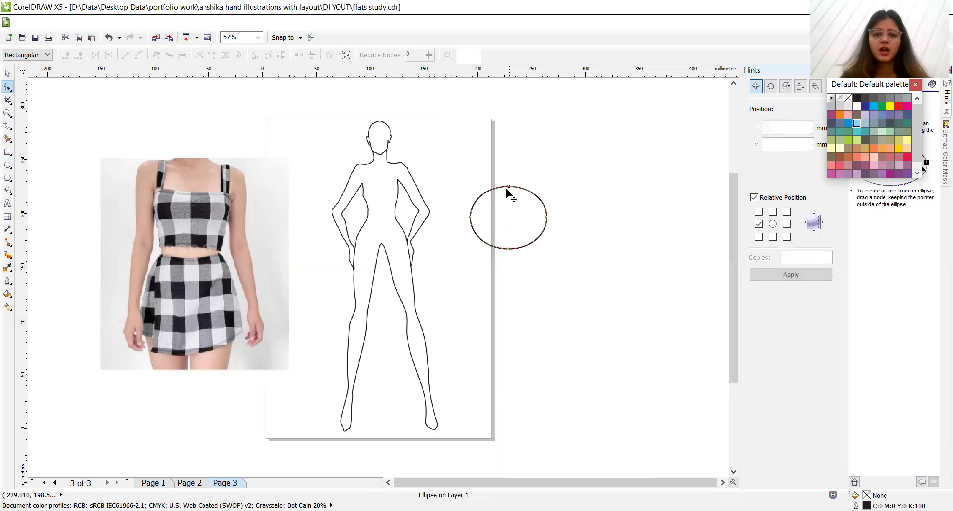
pyautogui.moveTo(508, 187); pyautogui.dragTo(510, 205)
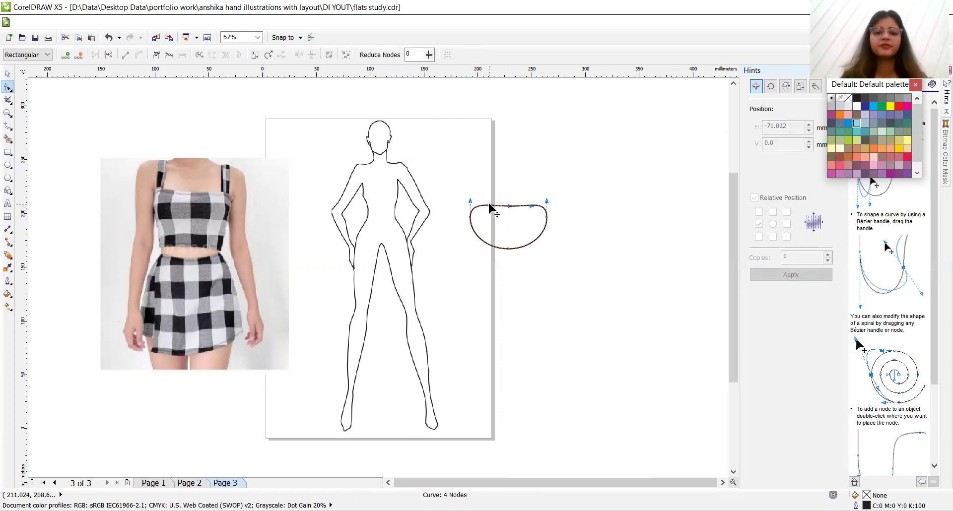
# Step: Add nodes to the practice curve, raising two on its upper edge into peaks and pulling a lower-left one inward
pyautogui.click(486, 208)
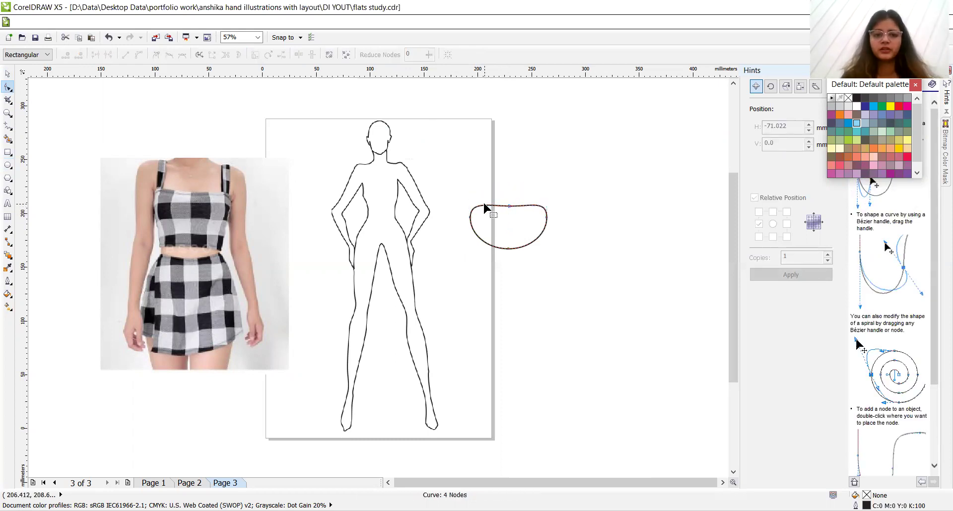
pyautogui.doubleClick(485, 208)
pyautogui.moveTo(486, 208); pyautogui.dragTo(531, 192)
pyautogui.doubleClick(526, 204)
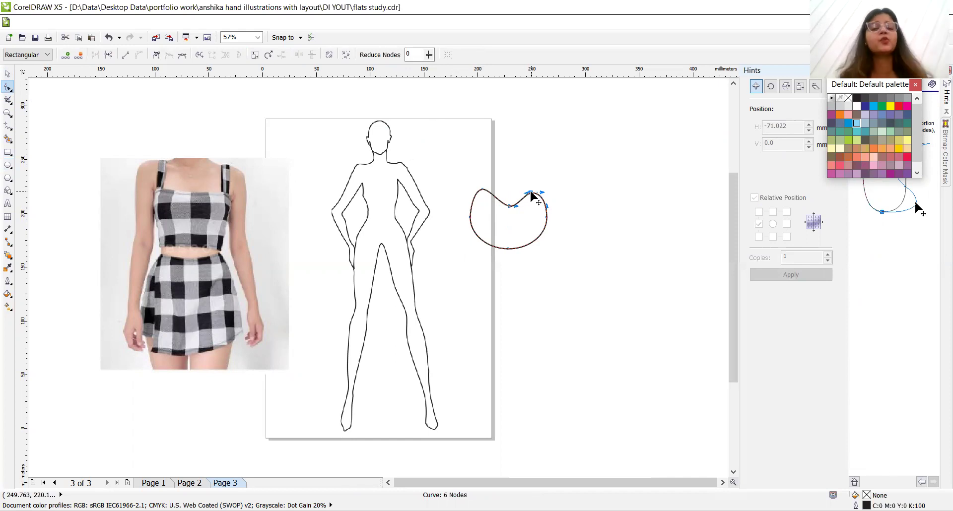
pyautogui.doubleClick(477, 238)
pyautogui.moveTo(479, 238); pyautogui.dragTo(501, 237)
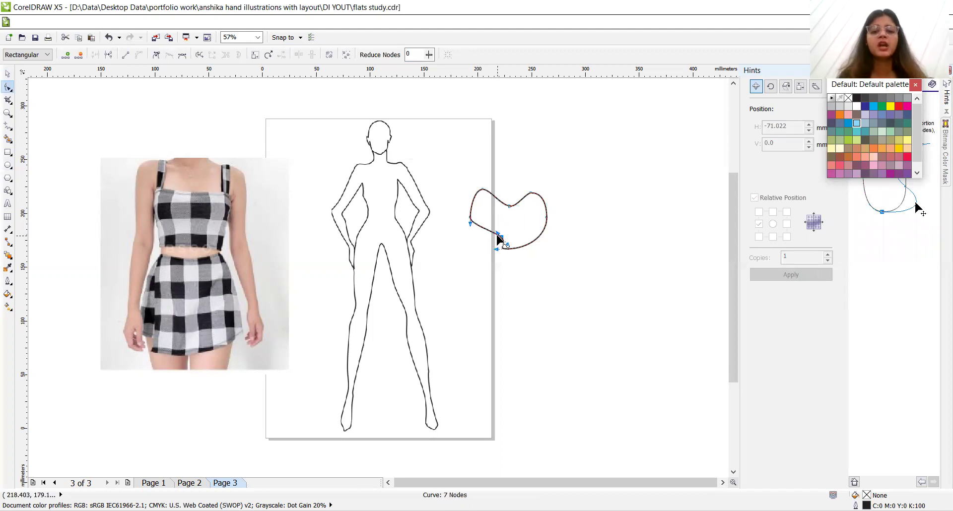
# Step: Delete the node on the practice curve's right side, and remove the whole practice shape
pyautogui.click(549, 218)
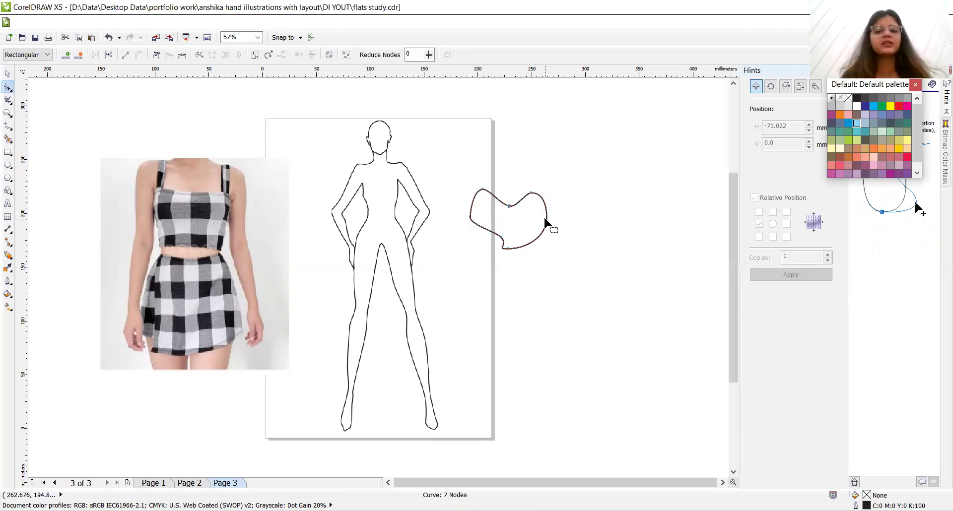
pyautogui.press('Delete')
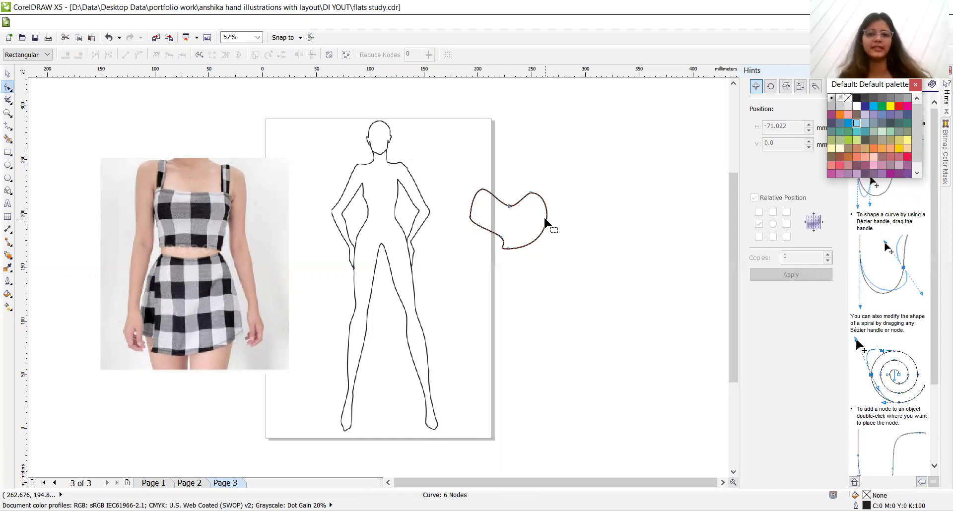
pyautogui.click(6, 78)
pyautogui.click(501, 183)
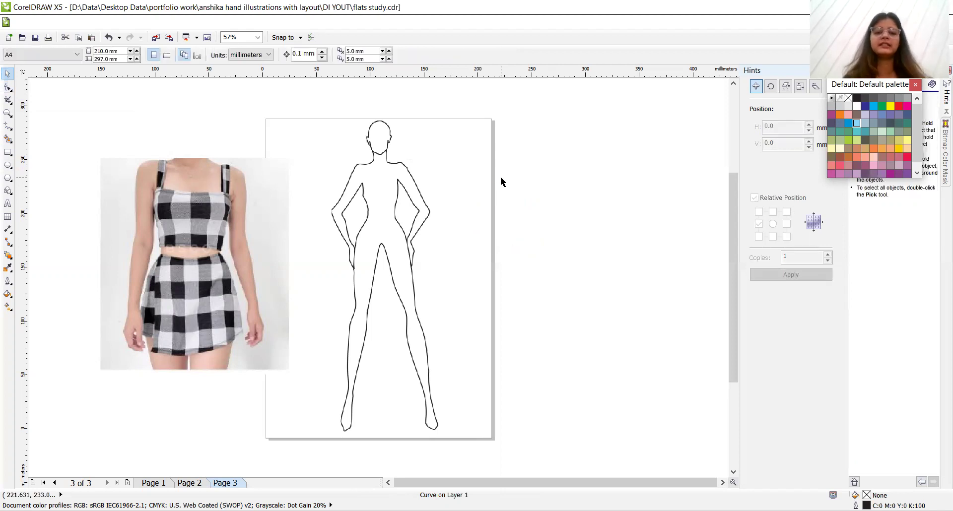
# Step: Move the checked outfit reference photo closer to the figure, working at 229% zoom
pyautogui.click(10, 114)
pyautogui.click(42, 114)
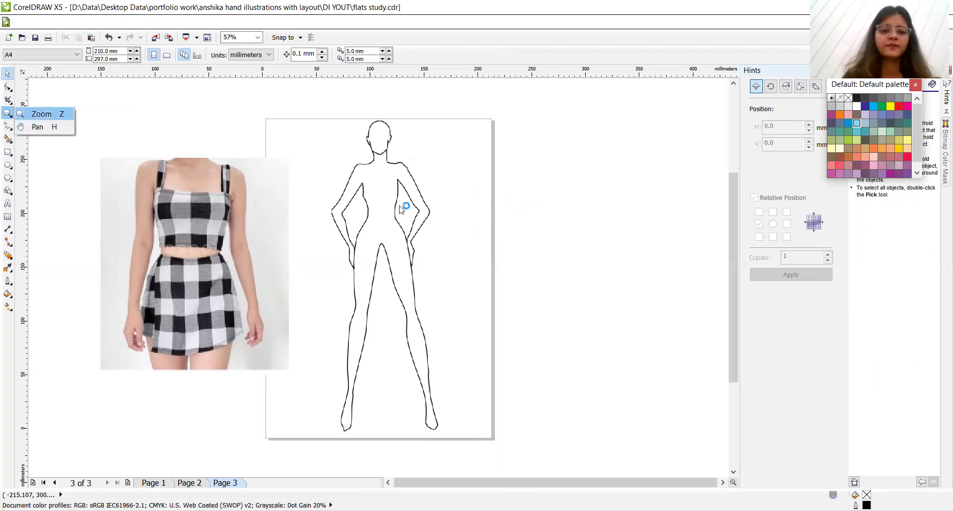
pyautogui.click(396, 206)
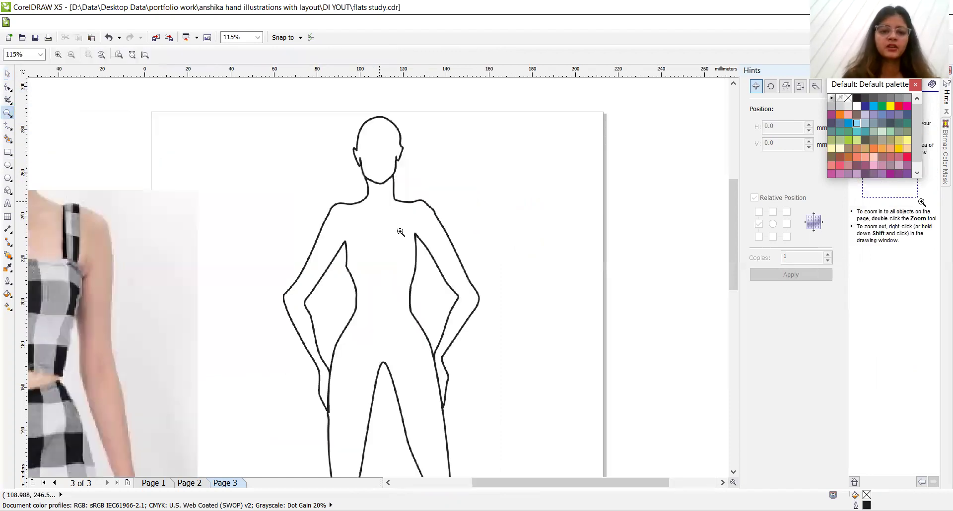
pyautogui.click(376, 291)
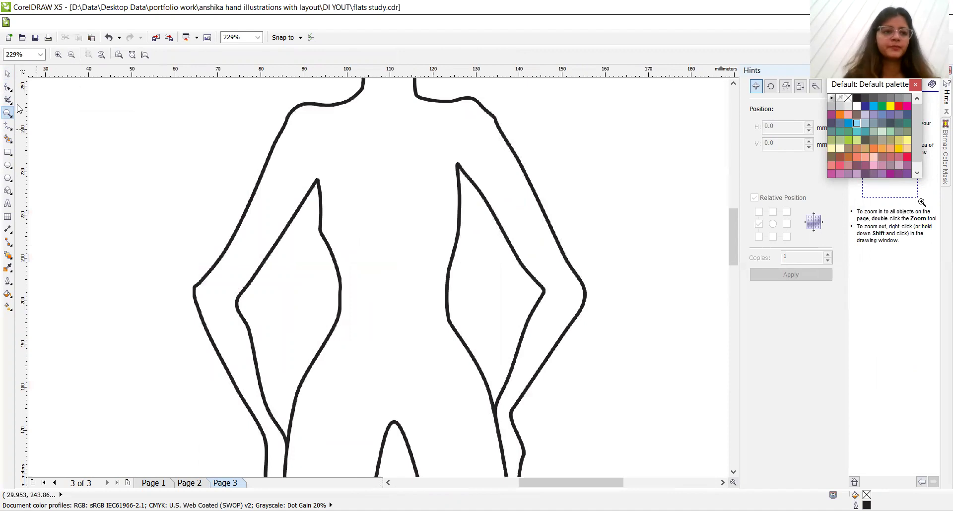
pyautogui.click(7, 73)
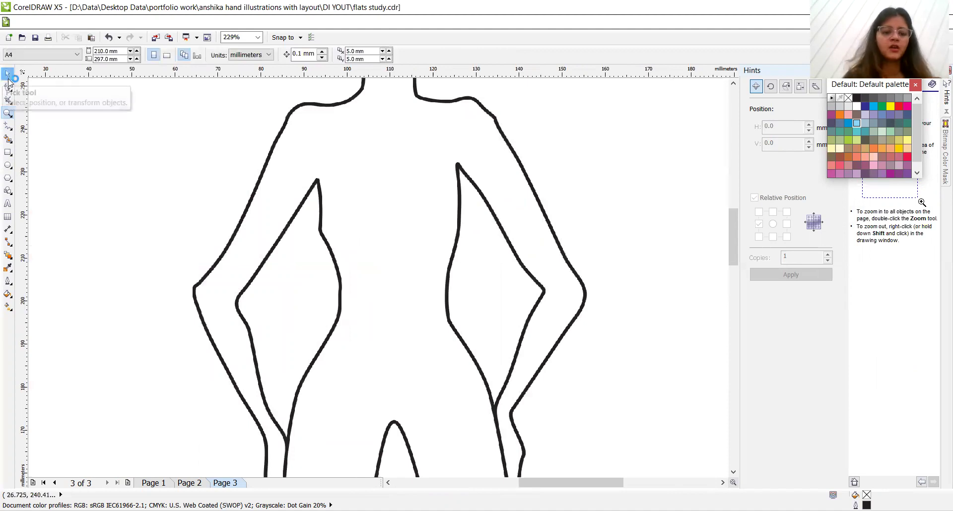
pyautogui.click(397, 482)
pyautogui.click(391, 377)
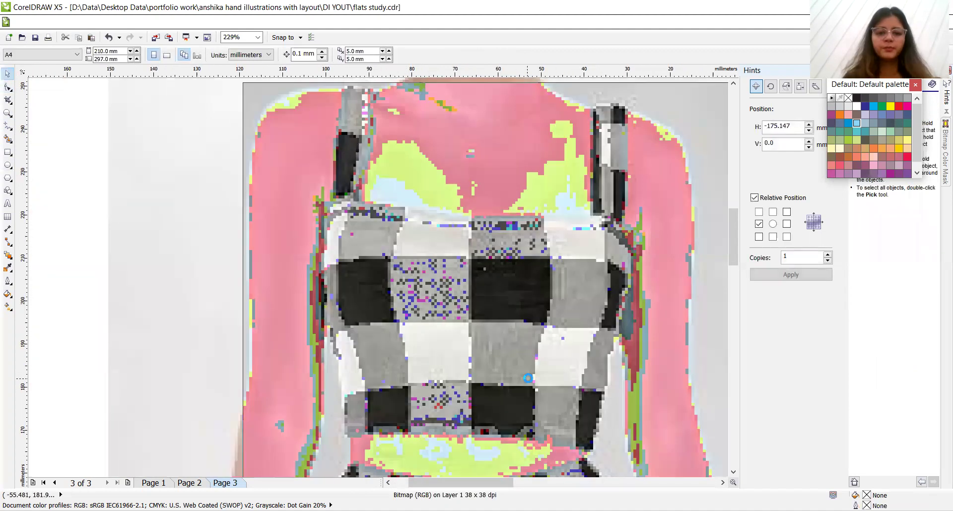
pyautogui.moveTo(391, 377); pyautogui.dragTo(674, 417)
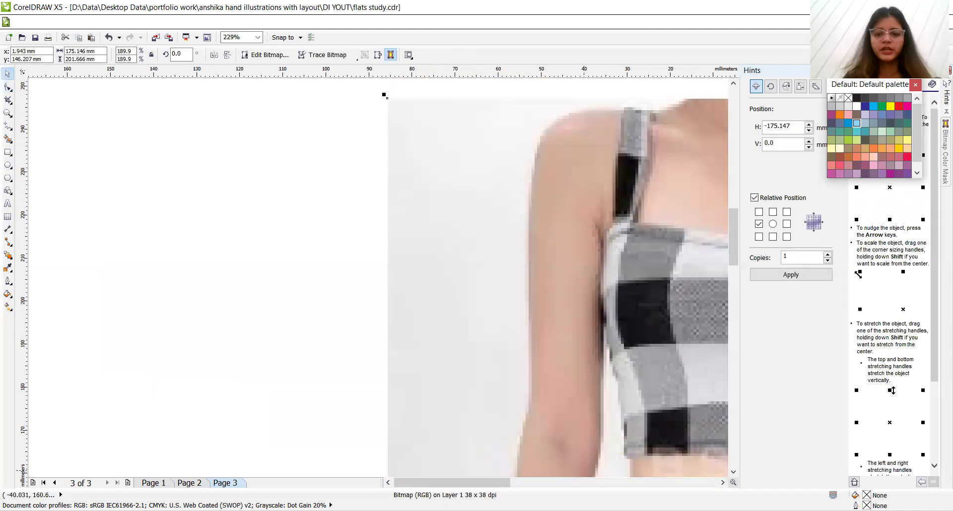
# Step: Reposition the reference photo beside the figure's torso and scale it down proportionally to about 90 × 104 mm
pyautogui.click(722, 482)
pyautogui.click(722, 482)
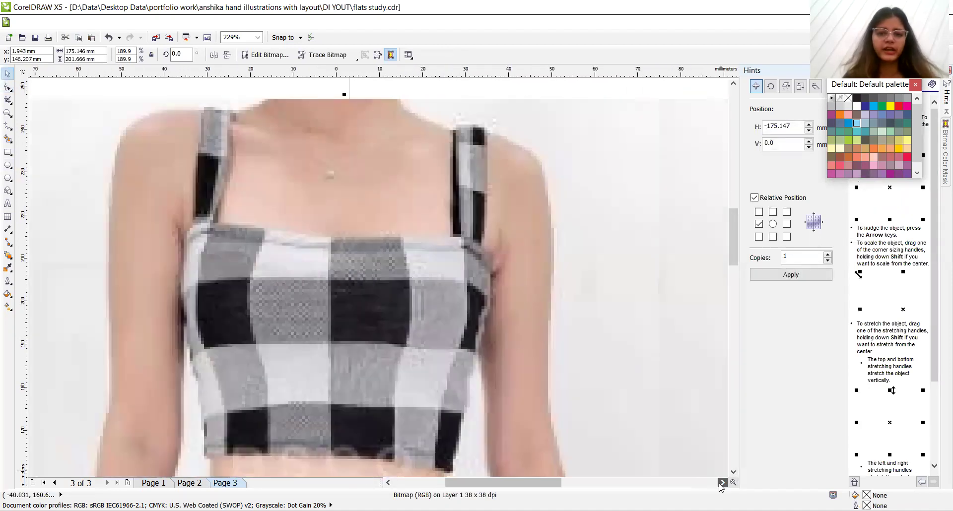
pyautogui.click(722, 482)
pyautogui.click(722, 483)
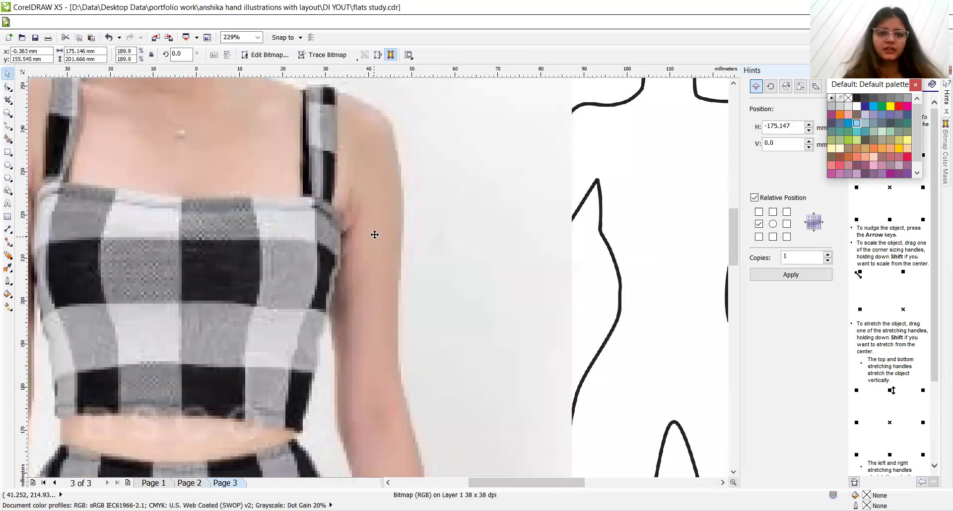
pyautogui.moveTo(375, 233); pyautogui.dragTo(379, 291)
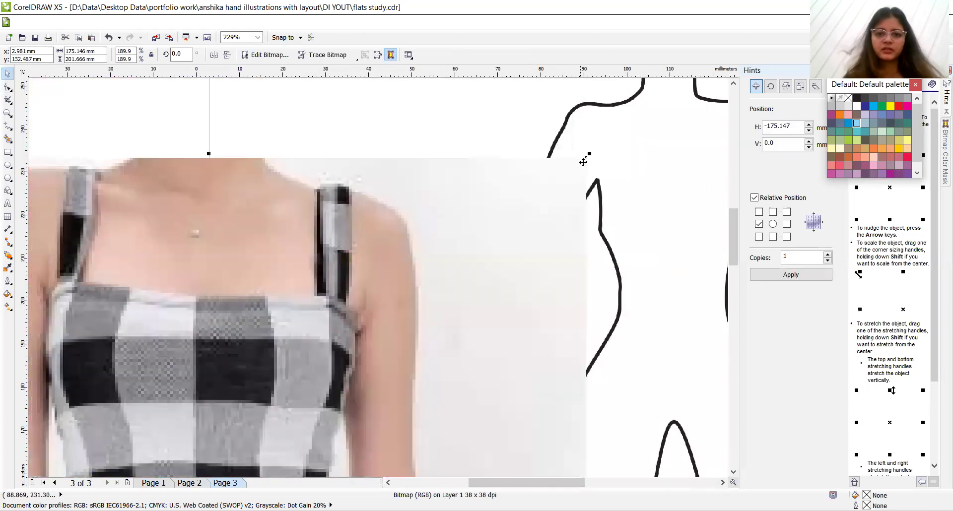
pyautogui.moveTo(588, 154); pyautogui.dragTo(531, 221)
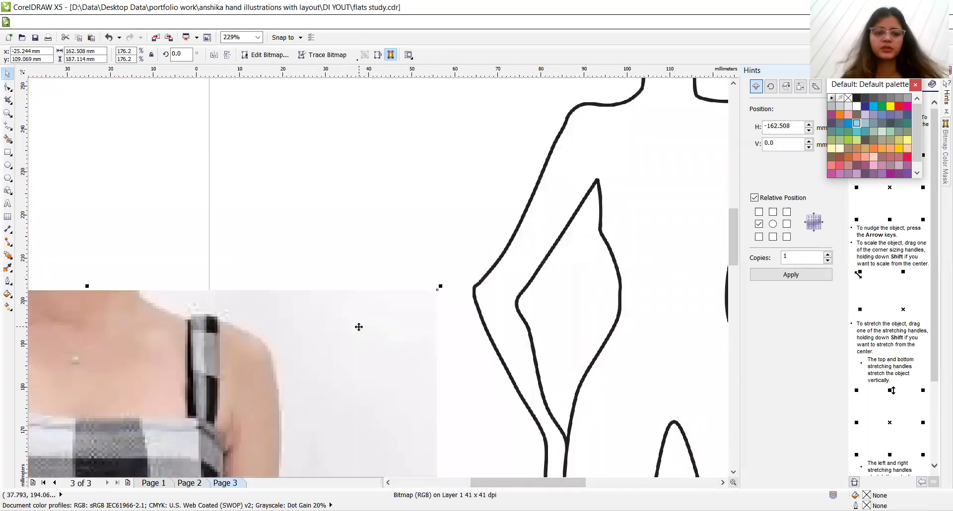
pyautogui.moveTo(480, 242); pyautogui.dragTo(569, 116)
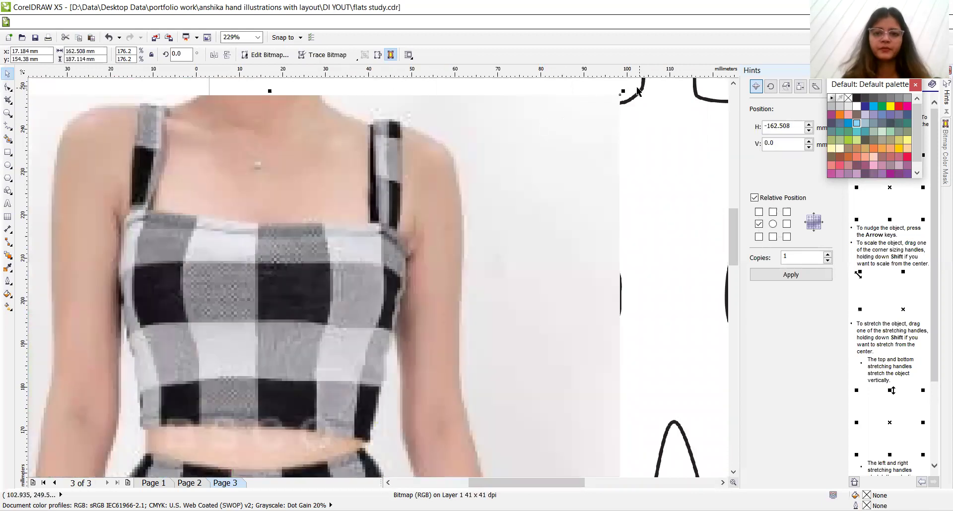
pyautogui.moveTo(623, 91); pyautogui.dragTo(389, 253)
pyautogui.moveTo(289, 377); pyautogui.dragTo(516, 110)
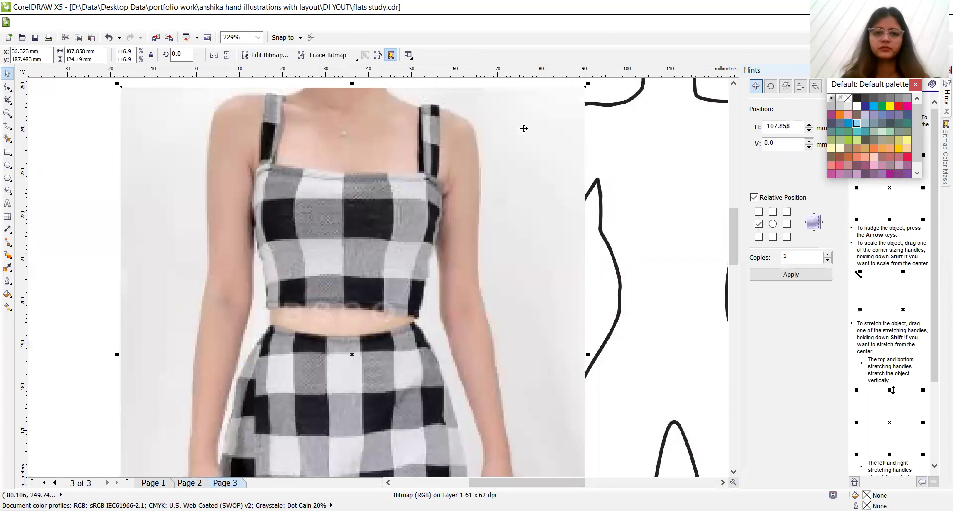
pyautogui.moveTo(587, 85); pyautogui.dragTo(508, 177)
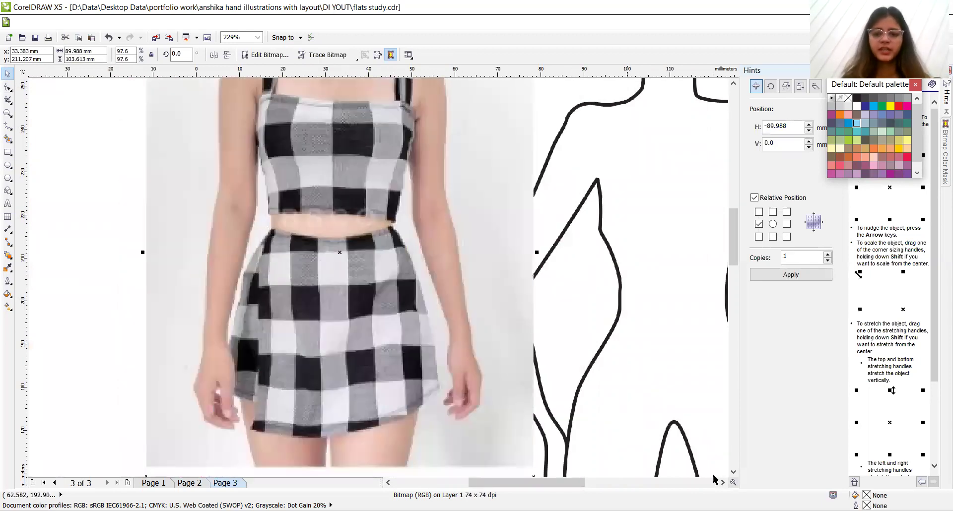
# Step: Shift the scaled photo slightly down so the crop top sits level with the figure's torso
pyautogui.click(722, 482)
pyautogui.click(722, 482)
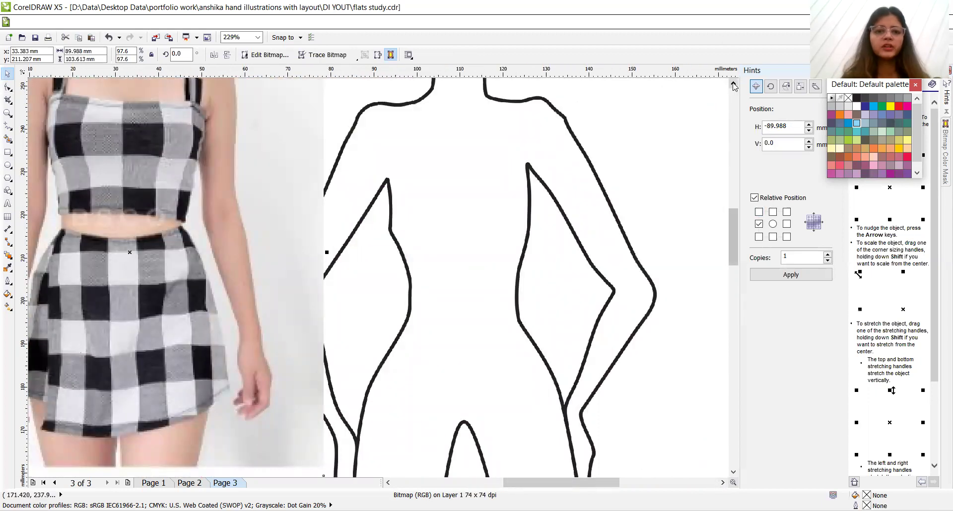
pyautogui.click(735, 84)
pyautogui.click(735, 85)
pyautogui.moveTo(210, 154); pyautogui.dragTo(209, 173)
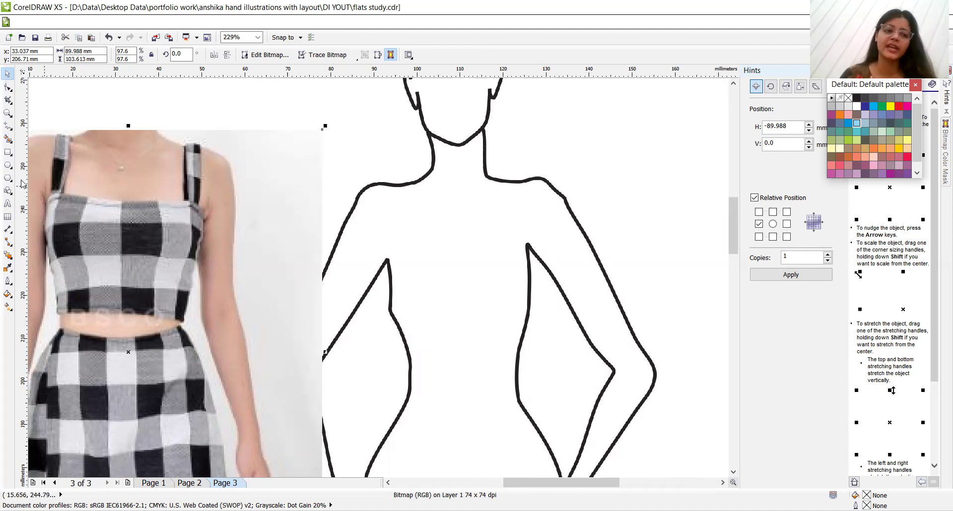
# Step: Draw an ellipse about 33 × 27 mm across the figure's chest and set its outline to 3.0 pt
pyautogui.click(7, 165)
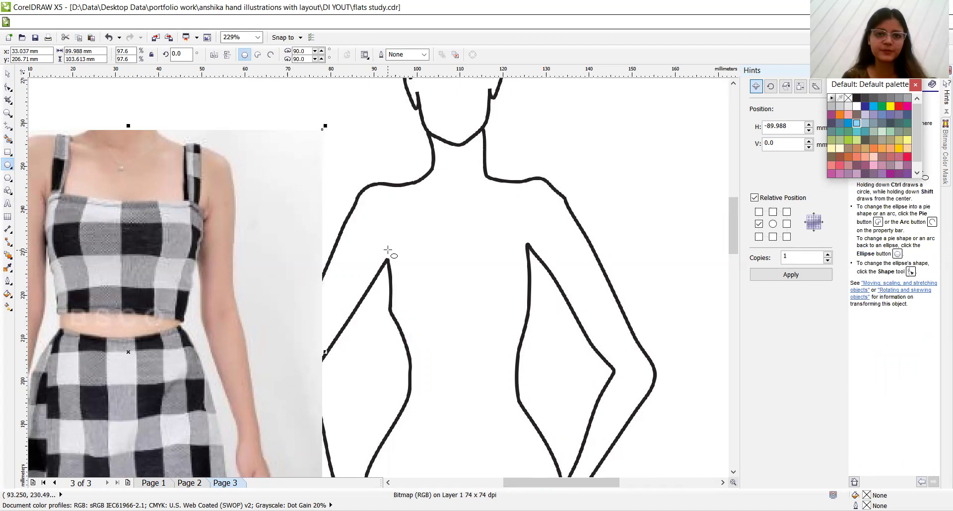
pyautogui.moveTo(391, 250); pyautogui.dragTo(533, 367)
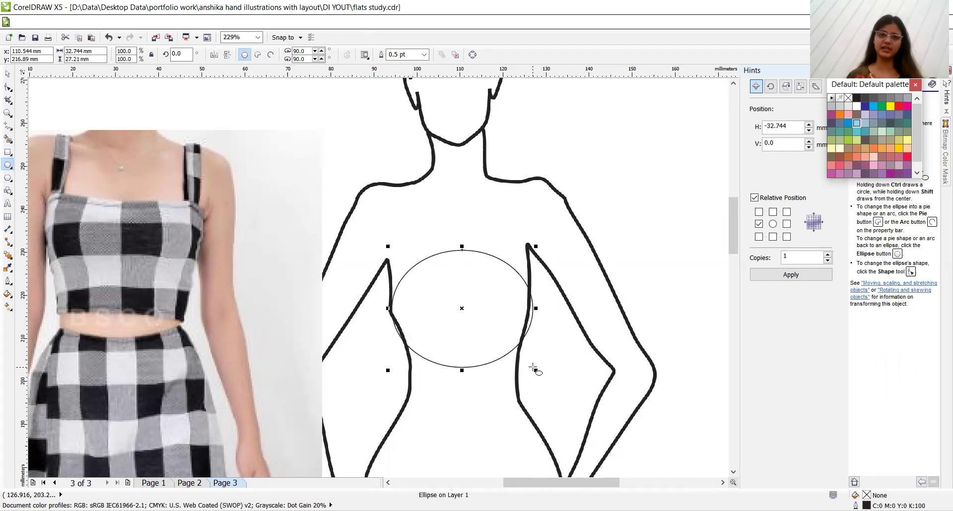
pyautogui.click(425, 54)
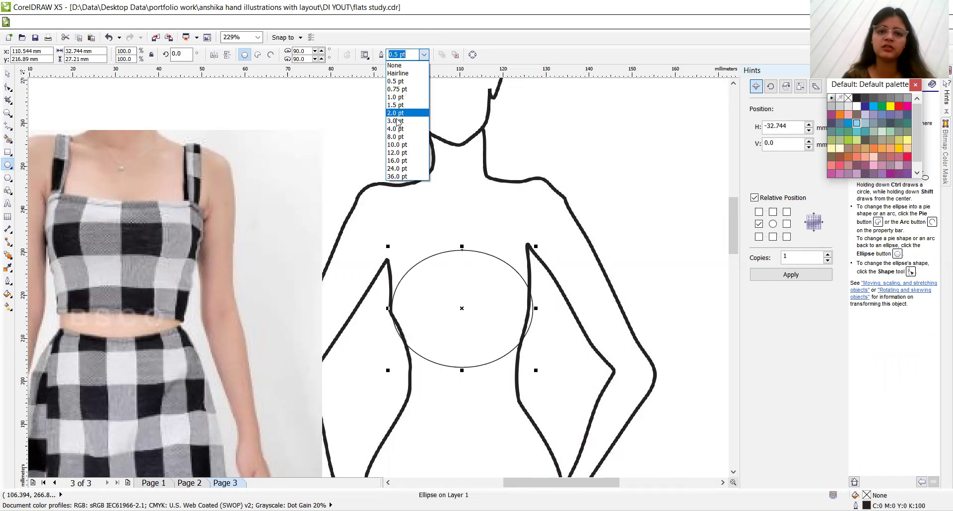
pyautogui.click(399, 122)
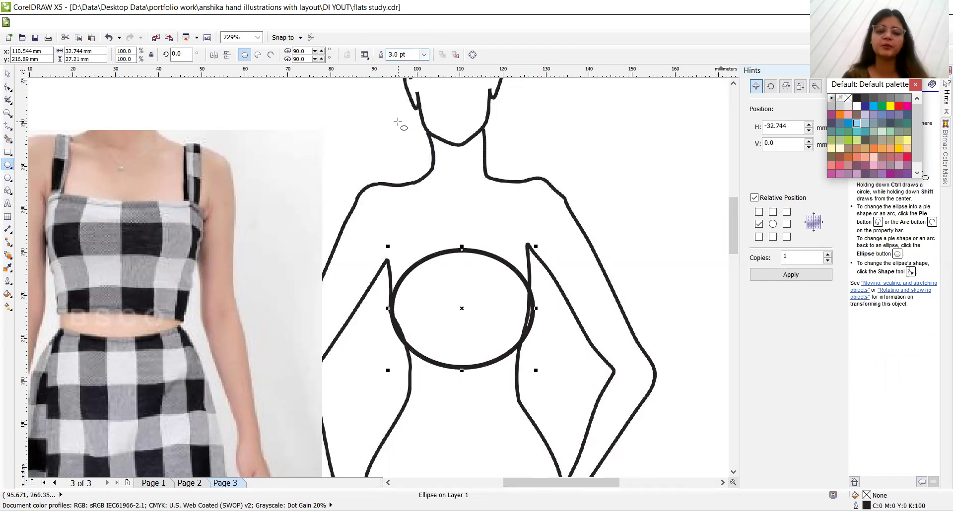
# Step: Convert the ellipse to curves and reshape its upper half into a dipped neckline reaching both underarms, with the left edge following the torso
pyautogui.click(6, 87)
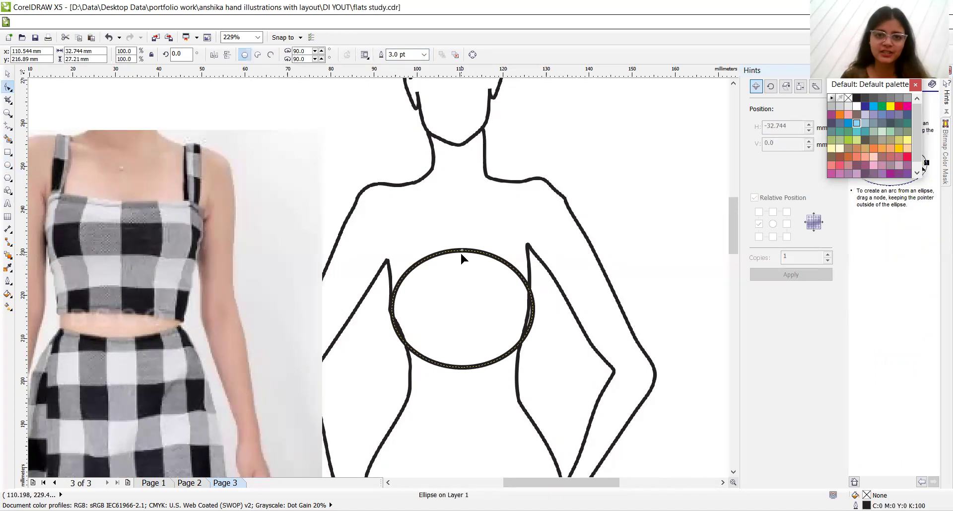
pyautogui.hotkey('ctrl', 'q')
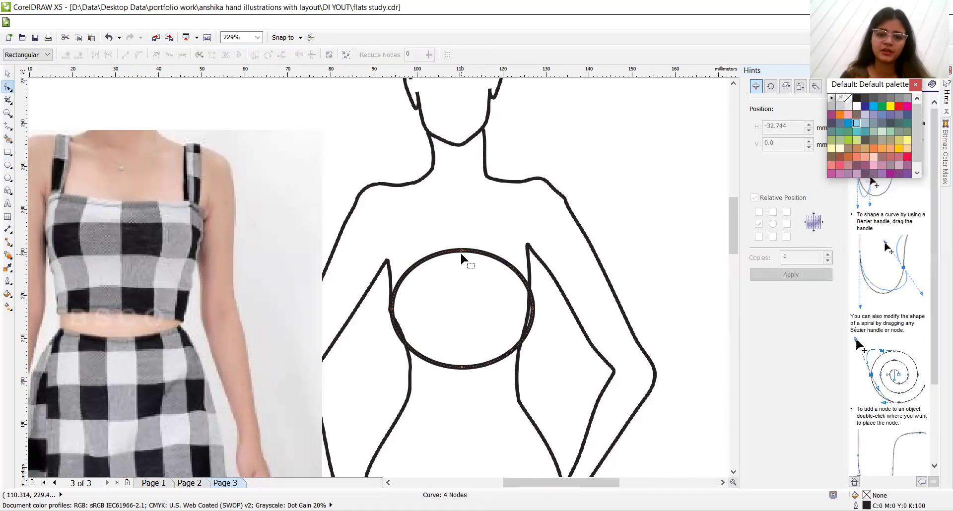
pyautogui.moveTo(461, 250); pyautogui.dragTo(460, 259)
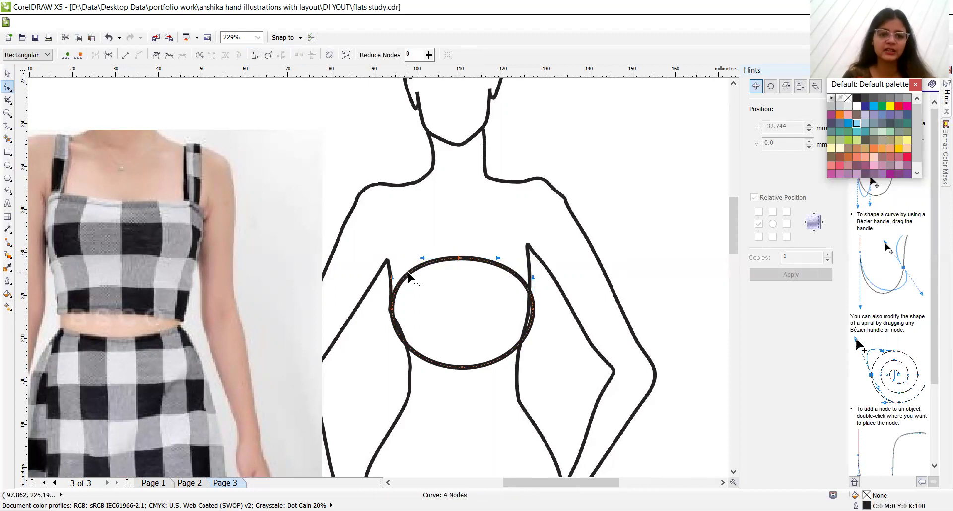
pyautogui.moveTo(410, 275); pyautogui.dragTo(388, 251)
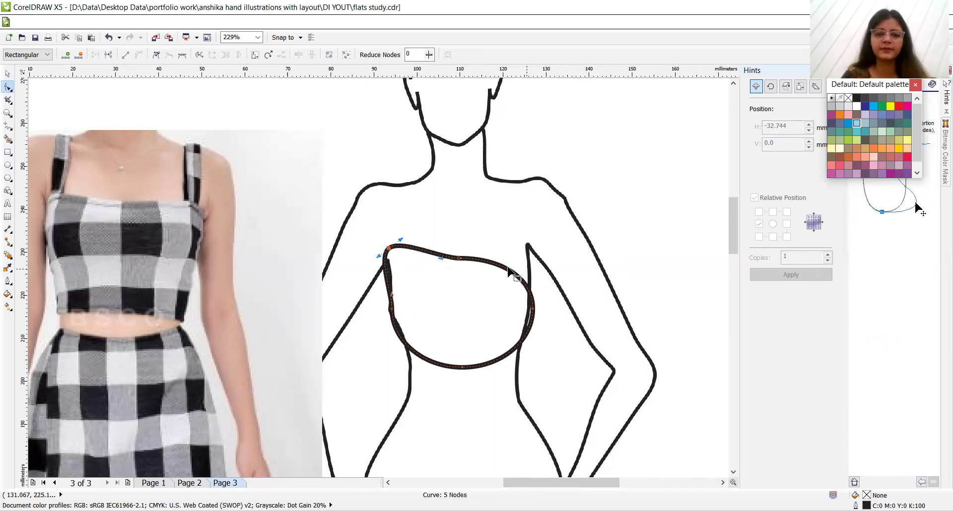
pyautogui.moveTo(506, 270); pyautogui.dragTo(525, 246)
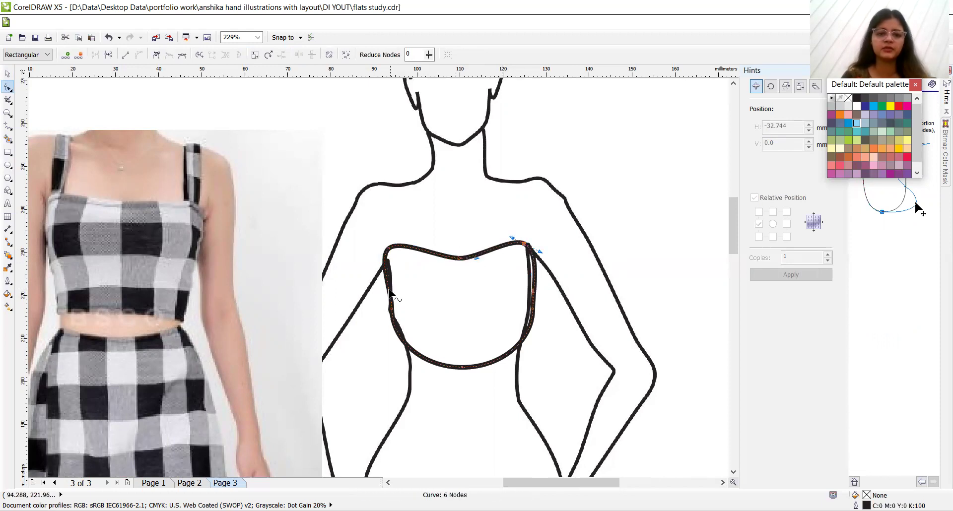
pyautogui.moveTo(390, 286); pyautogui.dragTo(387, 279)
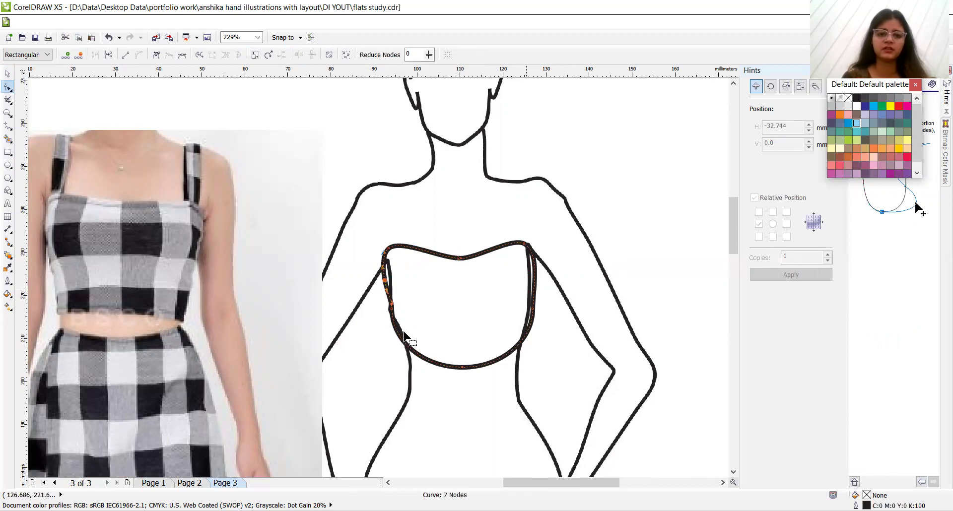
pyautogui.moveTo(394, 312); pyautogui.dragTo(395, 343)
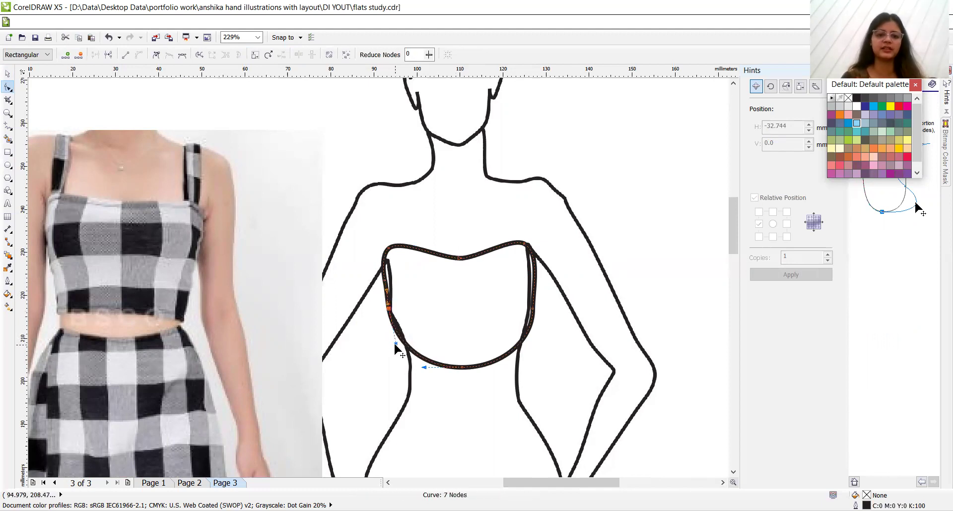
# Step: Lower the middle of the shape's bottom edge and add a corner node on each side to form a nearly straight hem across the waist
pyautogui.click(461, 368)
pyautogui.moveTo(461, 368); pyautogui.dragTo(462, 376)
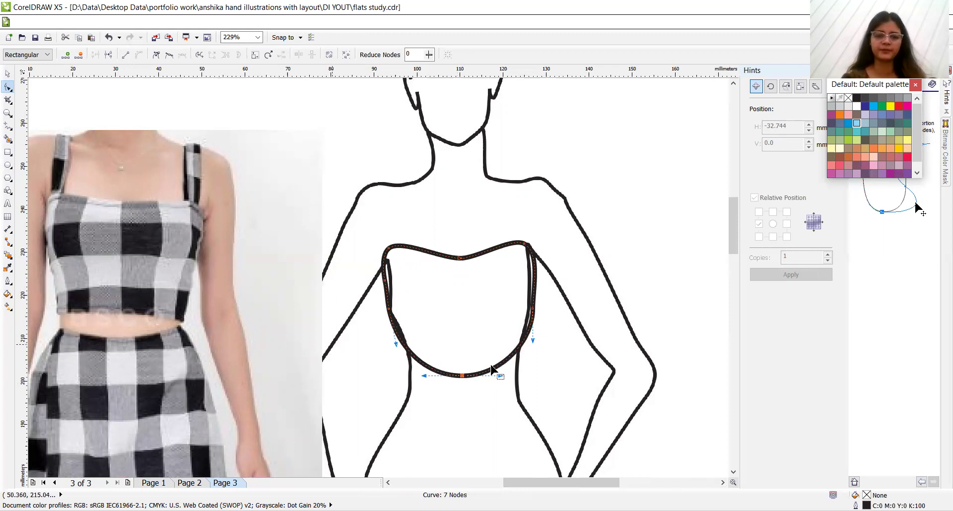
pyautogui.doubleClick(429, 370)
pyautogui.moveTo(430, 372); pyautogui.dragTo(406, 372)
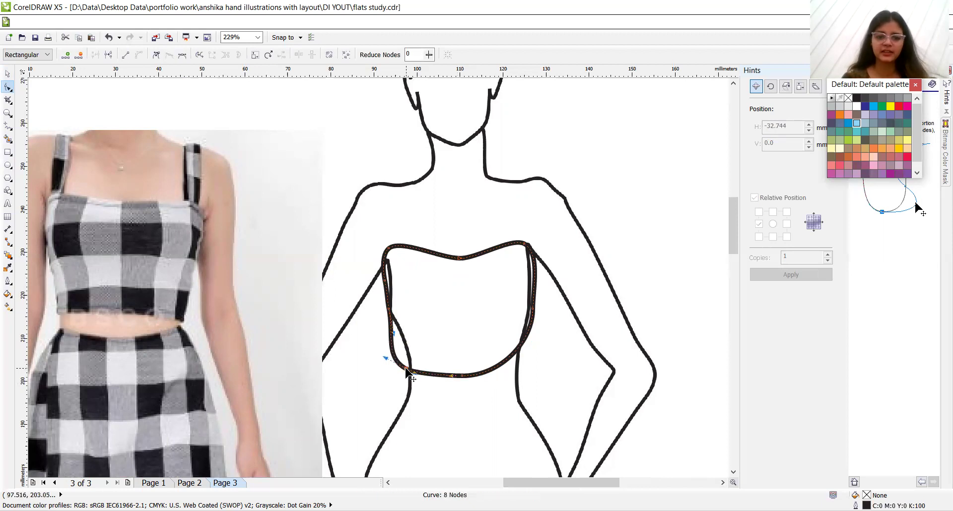
pyautogui.doubleClick(494, 369)
pyautogui.moveTo(493, 369); pyautogui.dragTo(521, 373)
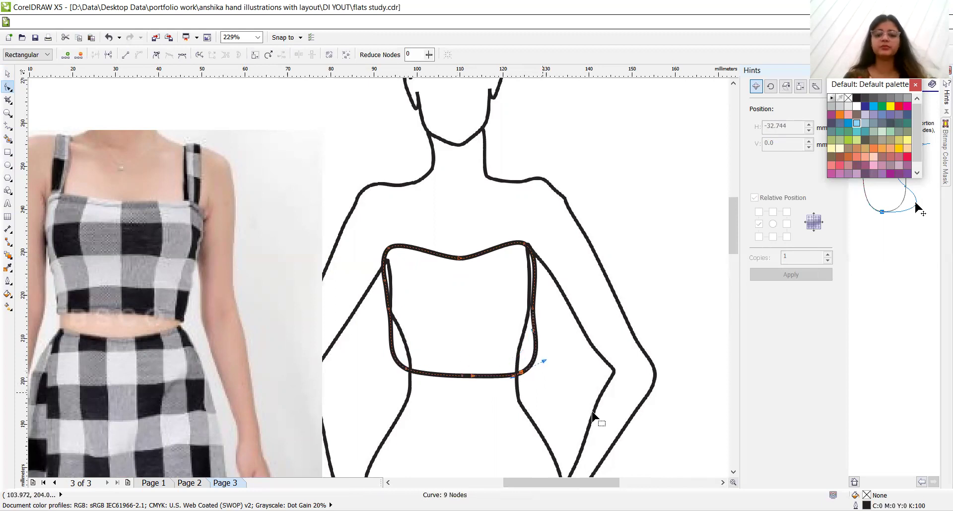
pyautogui.click(521, 374)
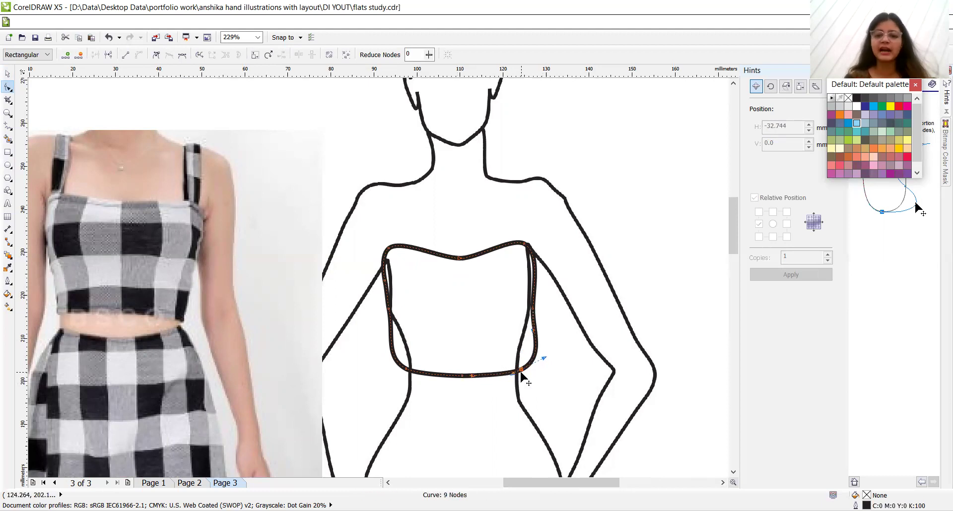
# Step: Reshape the crop top's lower right side with an added node so it follows the figure's waist down to the hem corner
pyautogui.doubleClick(536, 345)
pyautogui.moveTo(535, 346); pyautogui.dragTo(519, 357)
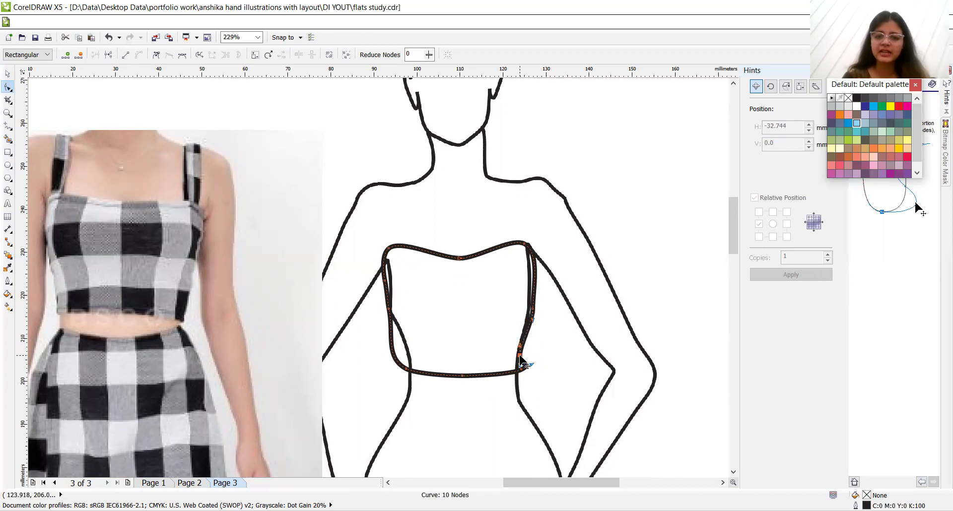
pyautogui.doubleClick(519, 356)
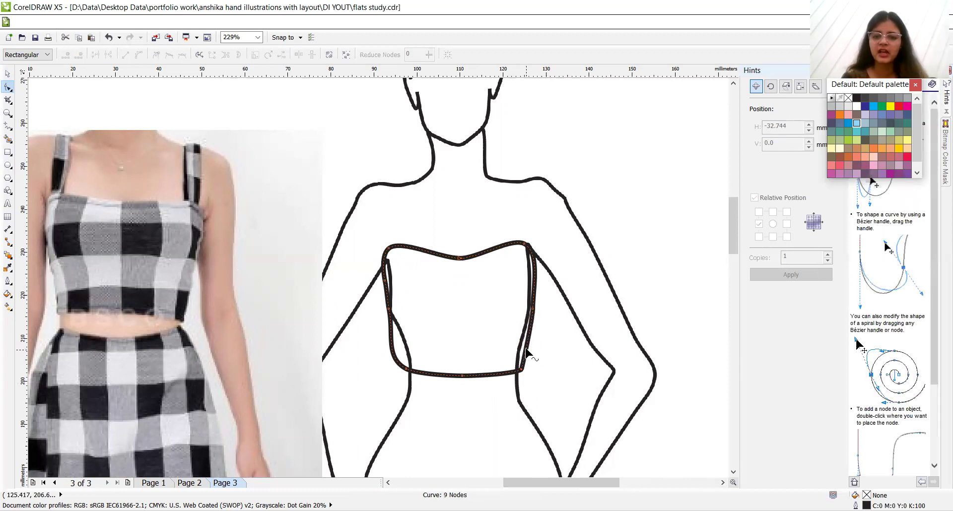
pyautogui.click(525, 349)
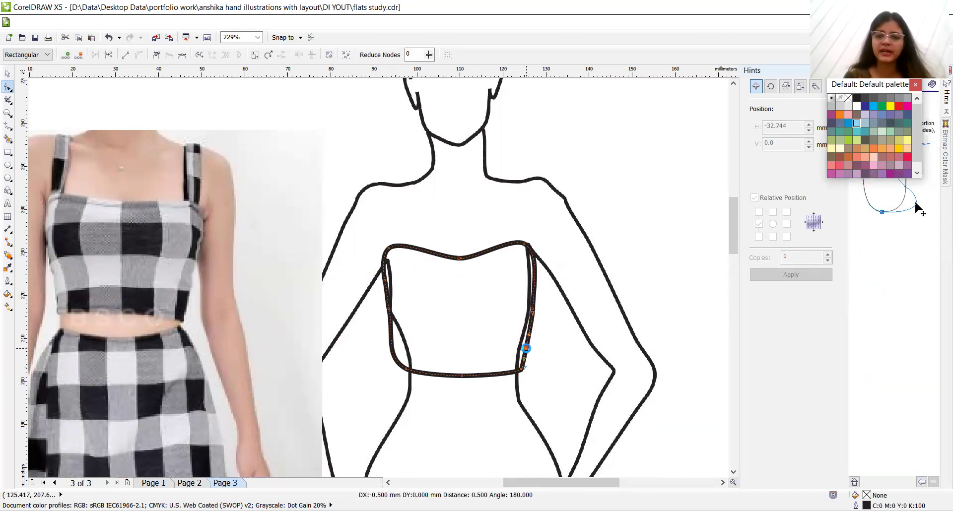
pyautogui.doubleClick(520, 348)
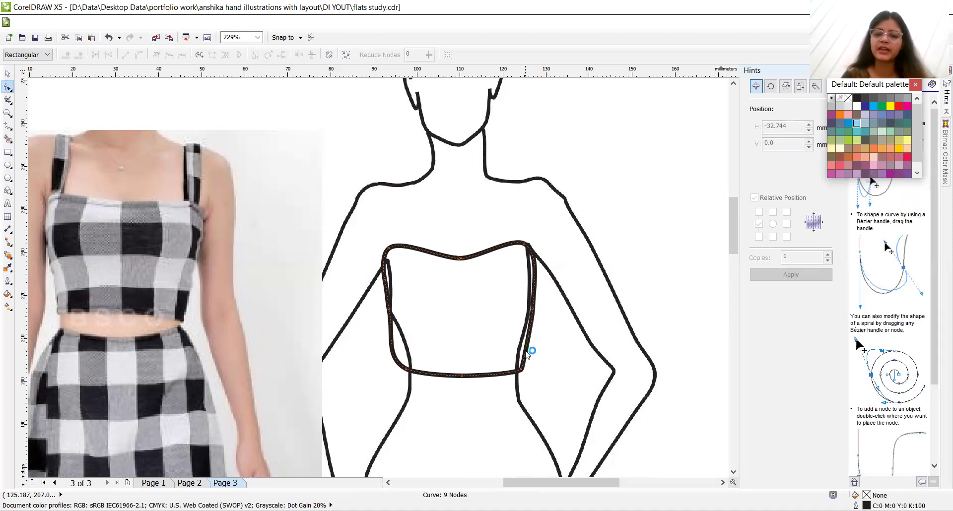
pyautogui.doubleClick(525, 351)
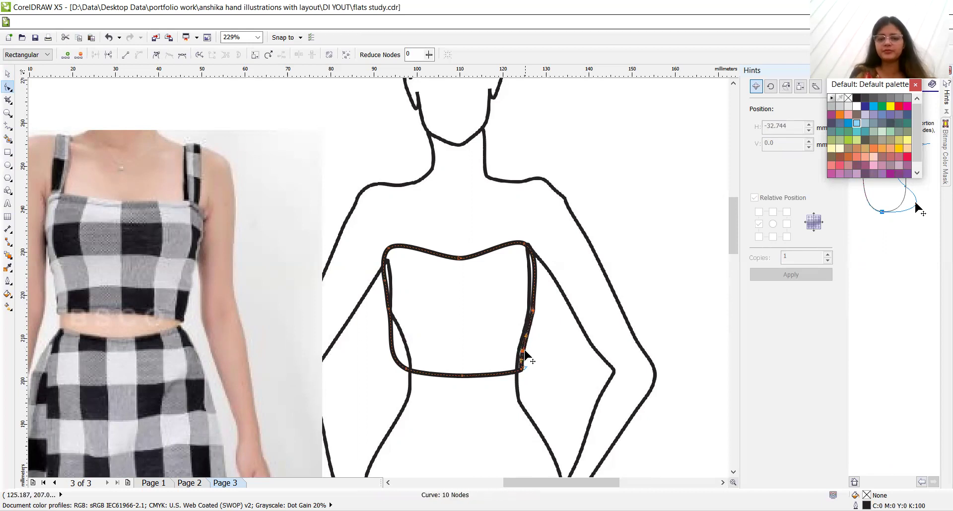
# Step: Reshape the crop top's lower left side with an added node so it follows the figure's waist into the hem corner
pyautogui.doubleClick(392, 351)
pyautogui.moveTo(397, 352)
pyautogui.mouseDown()
pyautogui.moveTo(399, 343)
pyautogui.moveTo(403, 350)
pyautogui.mouseUp()
pyautogui.doubleClick(404, 350)
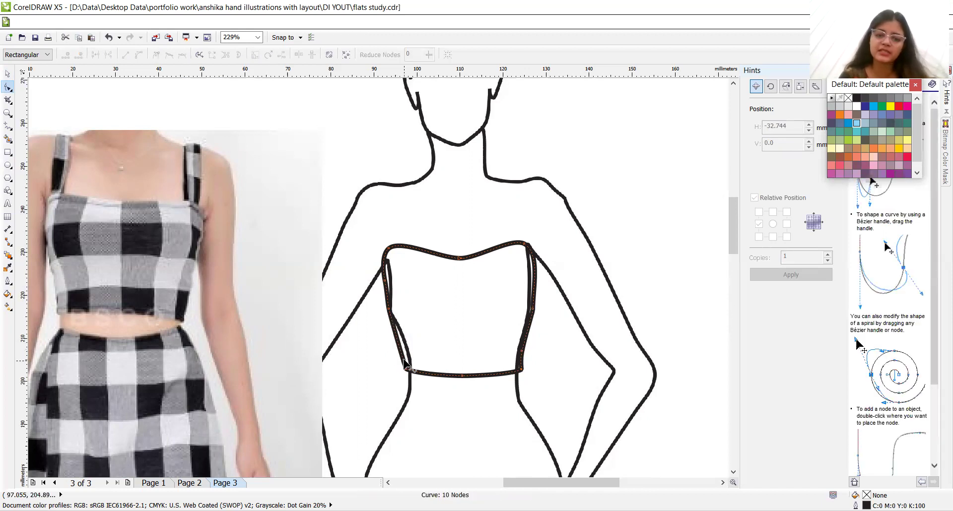
pyautogui.click(406, 369)
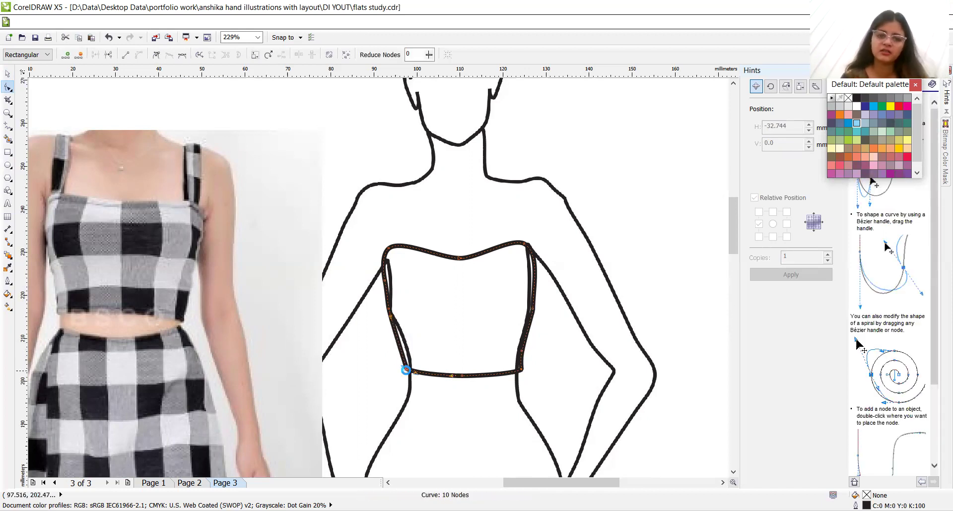
pyautogui.doubleClick(402, 350)
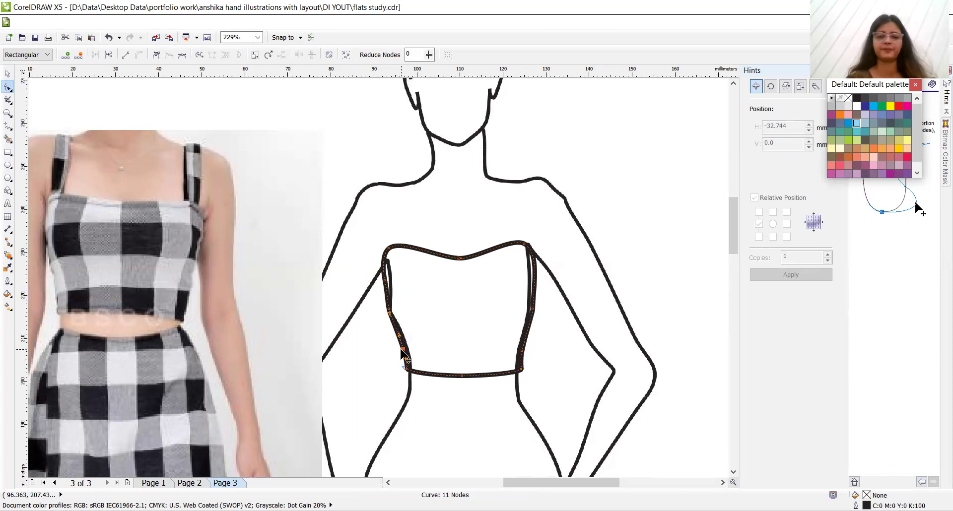
pyautogui.moveTo(406, 376); pyautogui.dragTo(406, 376)
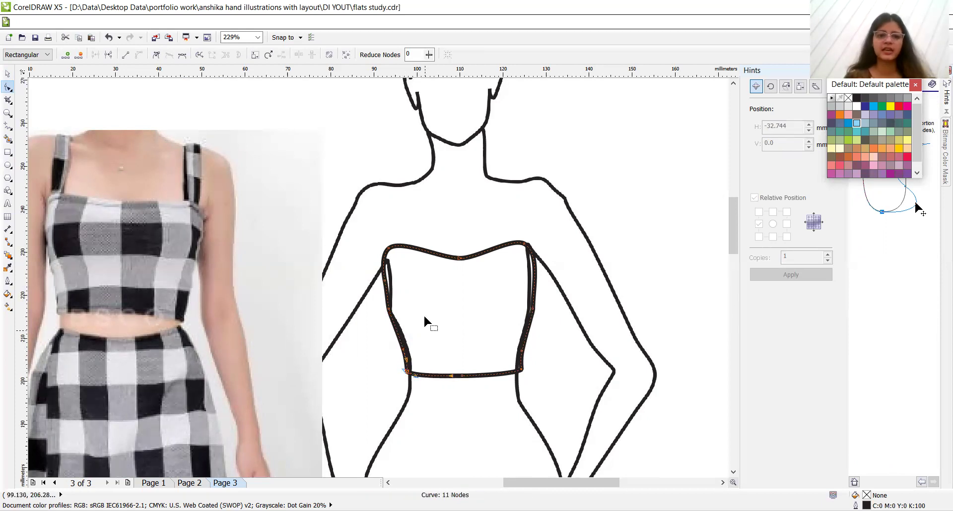
# Step: Make the node midway down the crop top's left side symmetrical and refine the edge between it and the underarm
pyautogui.click(388, 307)
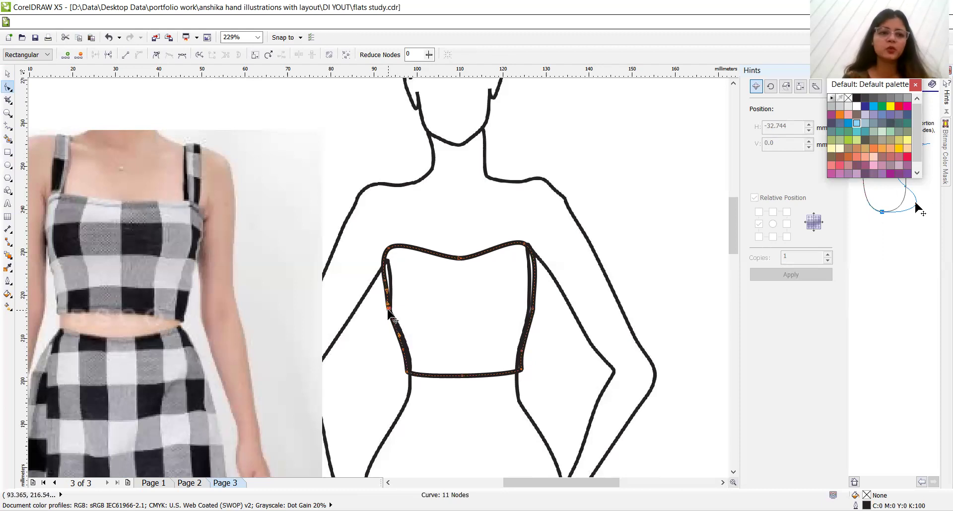
pyautogui.click(182, 56)
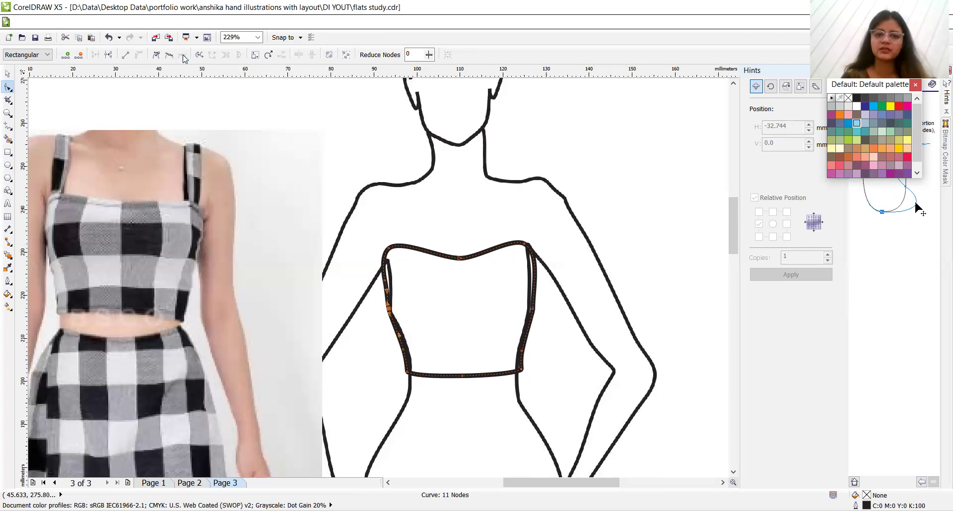
pyautogui.moveTo(400, 342); pyautogui.dragTo(381, 287)
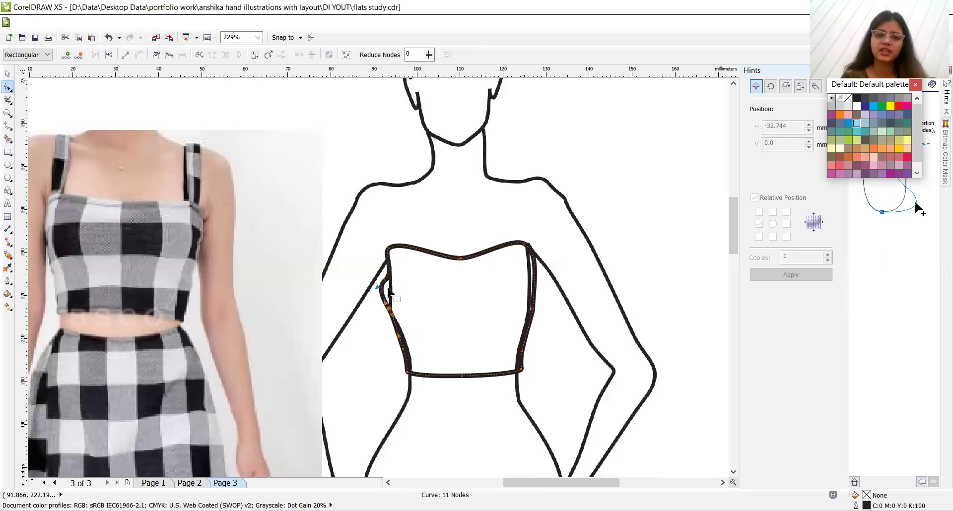
pyautogui.hotkey('ctrl', 'z')
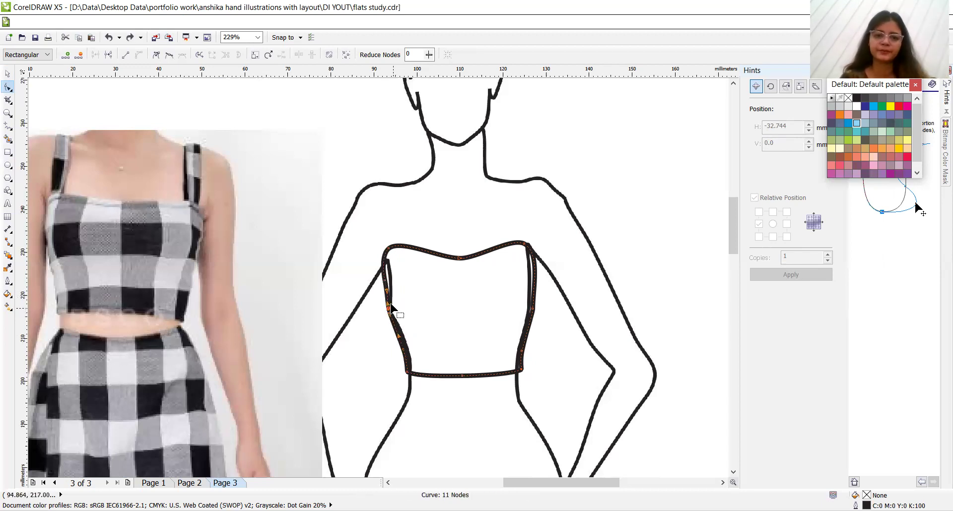
pyautogui.moveTo(387, 278); pyautogui.dragTo(389, 291)
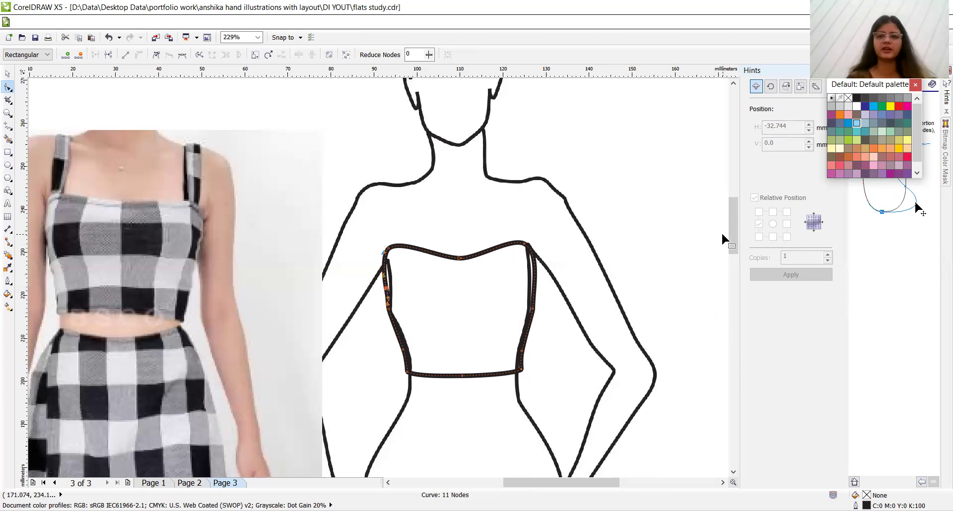
# Step: Try a mauve fill (C:20 M:40 Y:0 K:20) on the crop top shape and undo it
pyautogui.click(7, 76)
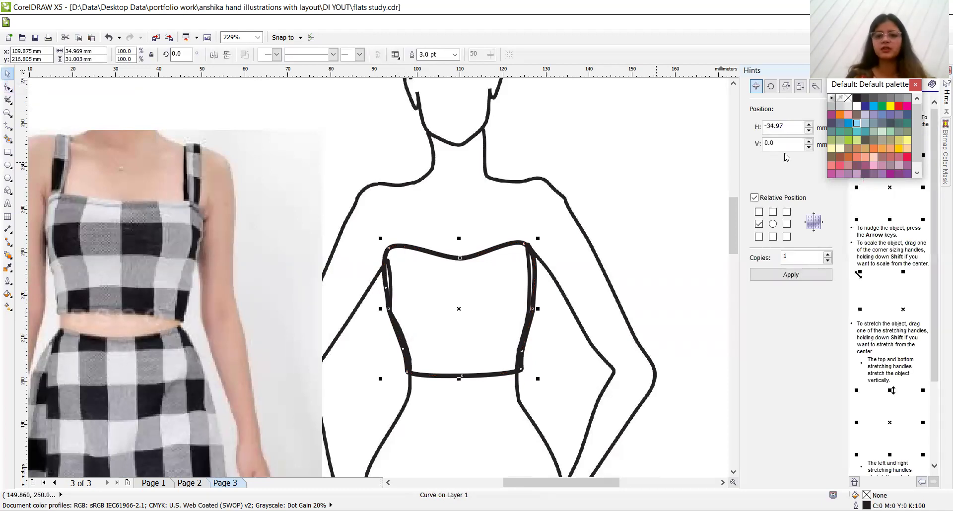
pyautogui.click(848, 174)
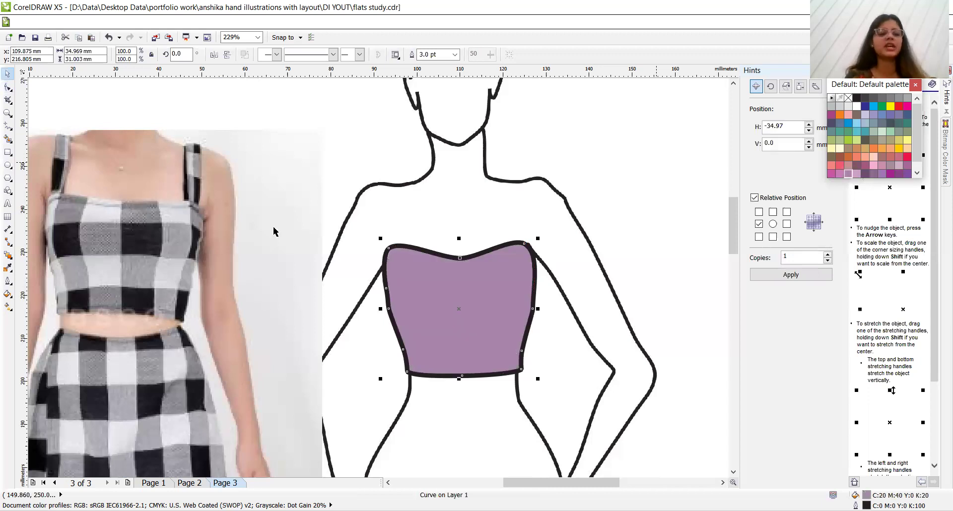
pyautogui.hotkey('ctrl', 'z')
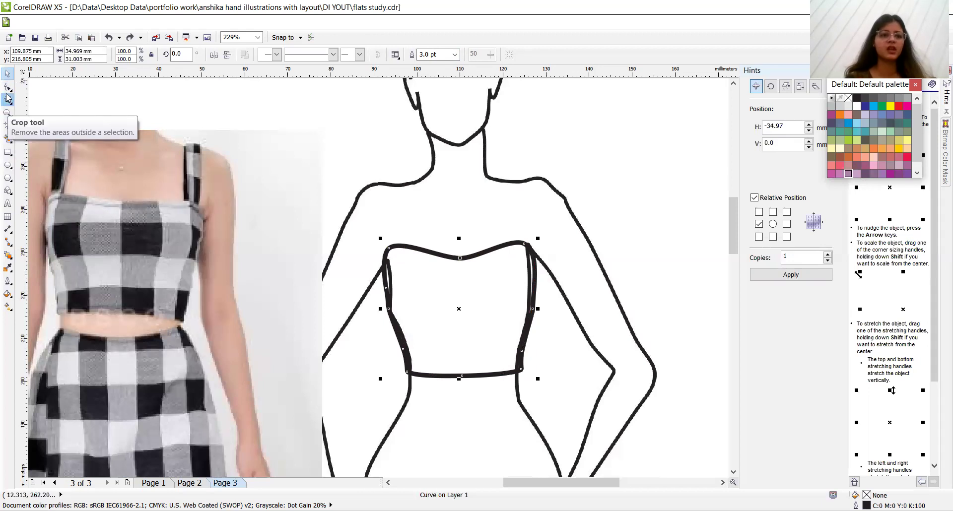
# Step: Draw a strap rectangle about 5 × 16 mm from the left shoulder to the neckline and set its outline to 3.0 pt
pyautogui.click(7, 153)
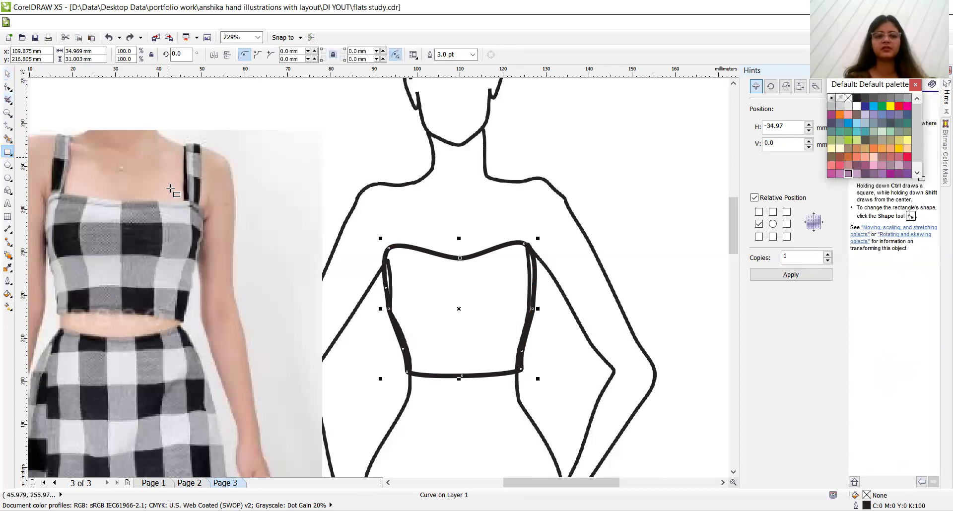
pyautogui.moveTo(398, 181); pyautogui.dragTo(420, 249)
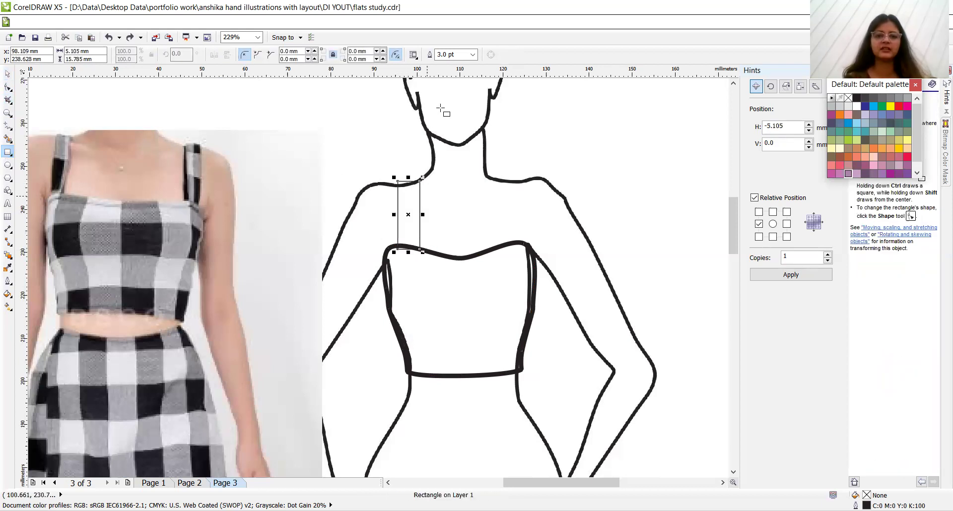
pyautogui.click(475, 56)
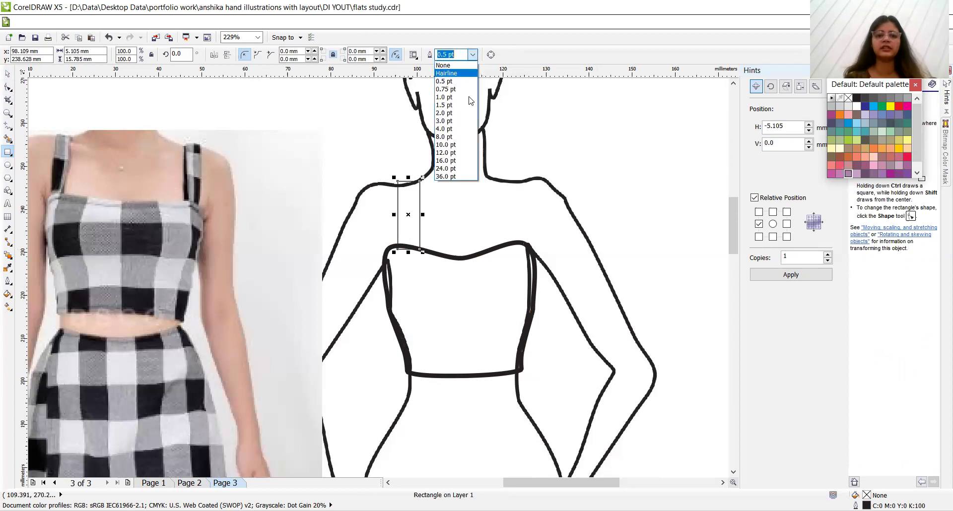
pyautogui.click(457, 121)
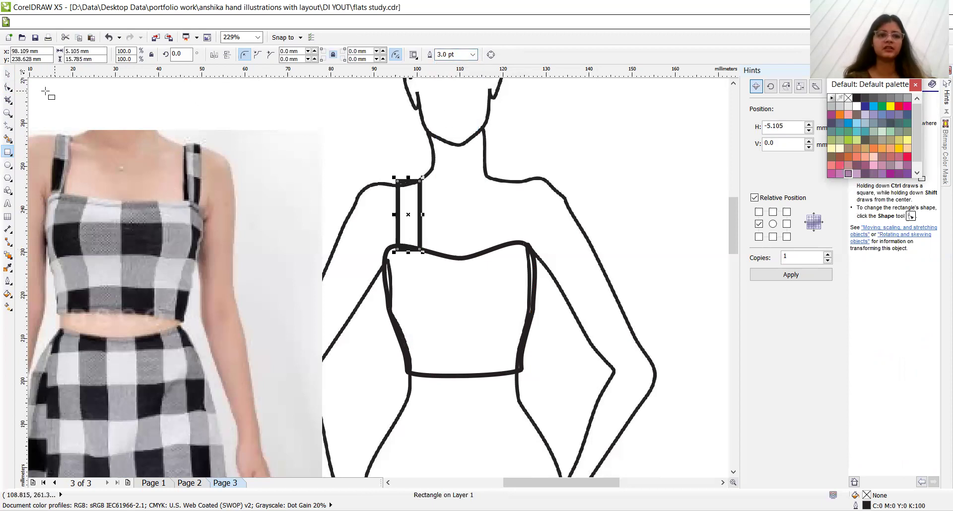
# Step: Convert the strap rectangle to curves and move its corner nodes onto the figure's shoulder line and the crop top's neckline
pyautogui.click(8, 88)
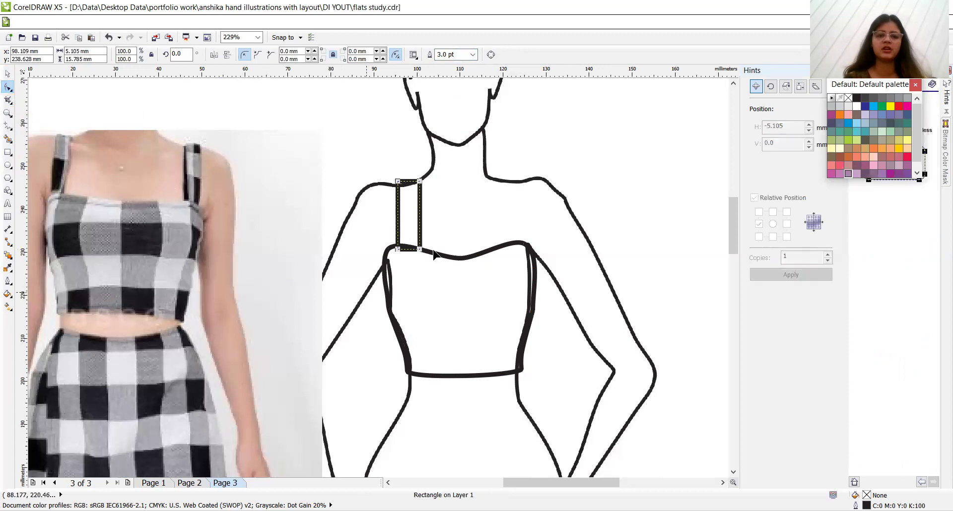
pyautogui.hotkey('ctrl', 'q')
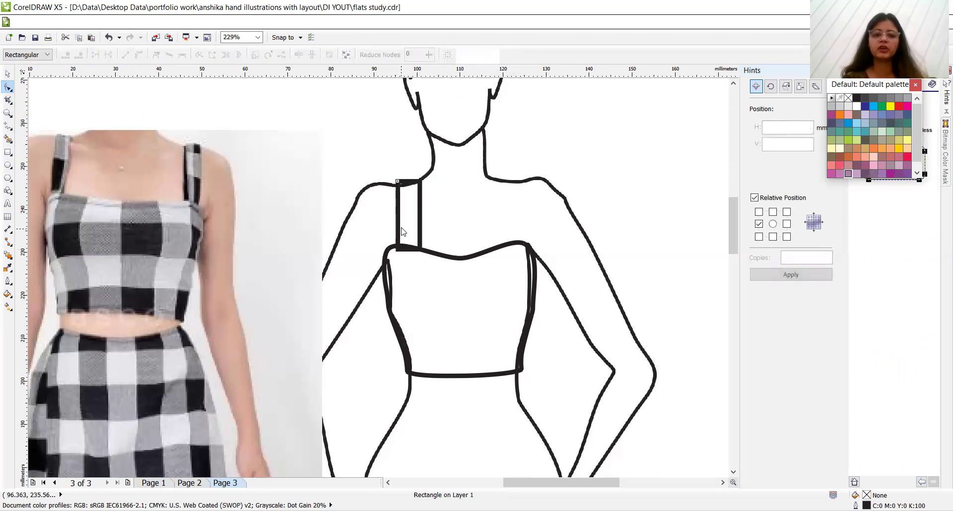
pyautogui.moveTo(397, 250); pyautogui.dragTo(397, 251)
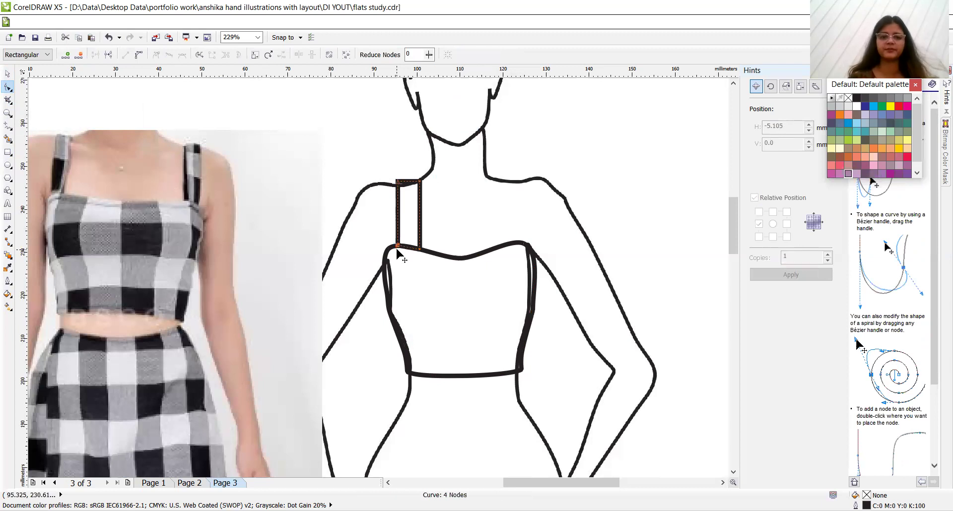
pyautogui.moveTo(397, 183); pyautogui.dragTo(397, 183)
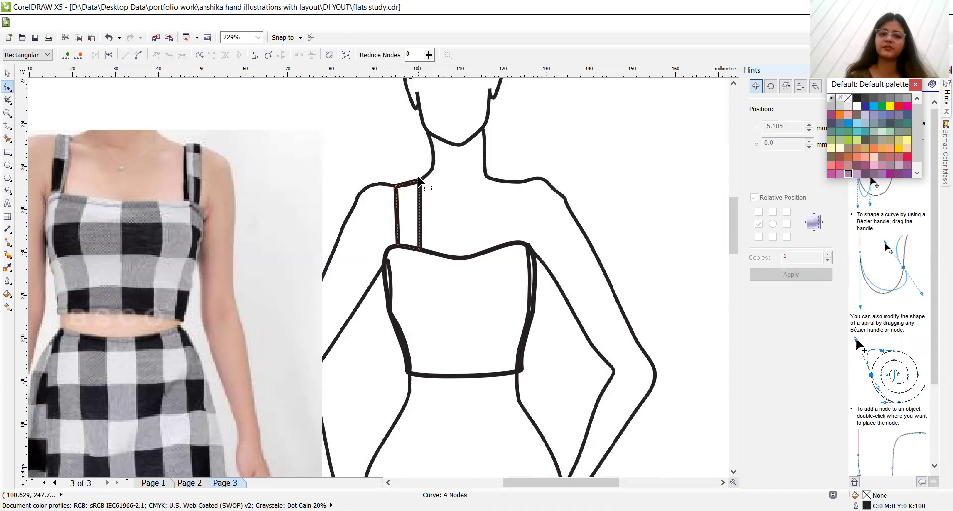
pyautogui.moveTo(419, 180); pyautogui.dragTo(420, 181)
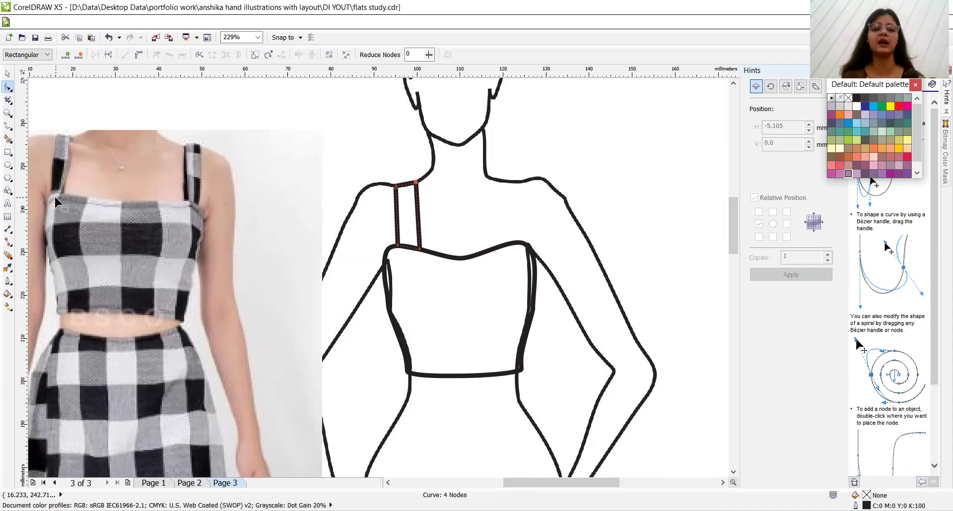
# Step: Narrow the base of the strap by shifting its lower corner nodes toward the outer side along the neckline
pyautogui.click(419, 249)
pyautogui.moveTo(422, 252); pyautogui.dragTo(414, 252)
pyautogui.press('Left')
pyautogui.press('Left')
pyautogui.press('Left')
pyautogui.press('Left')
pyautogui.press('Left')
pyautogui.press('Left')
pyautogui.press('Left')
pyautogui.press('Left')
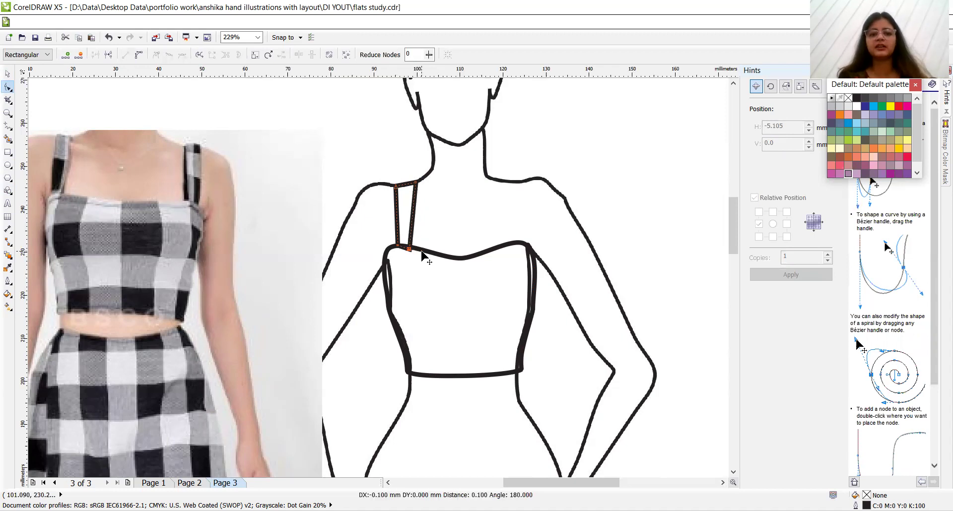
pyautogui.press('Up')
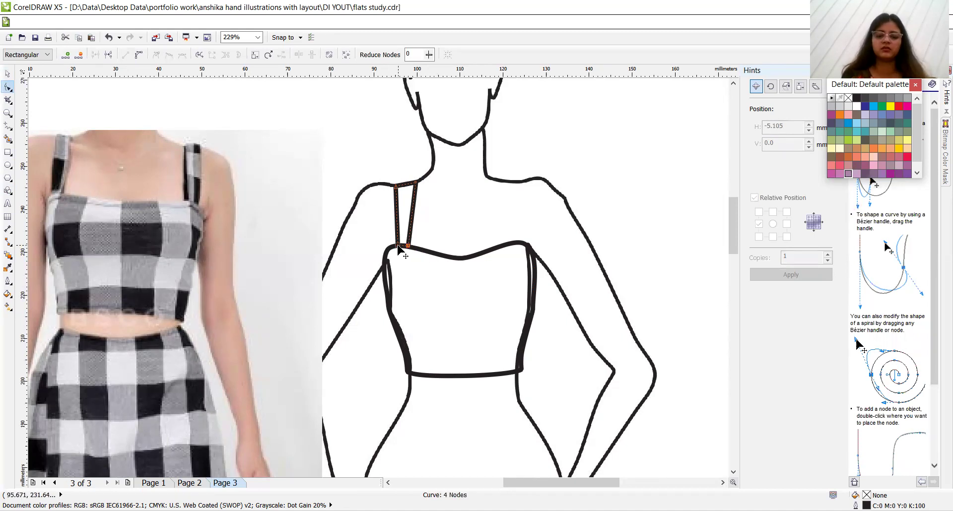
pyautogui.press('Left')
pyautogui.press('Left')
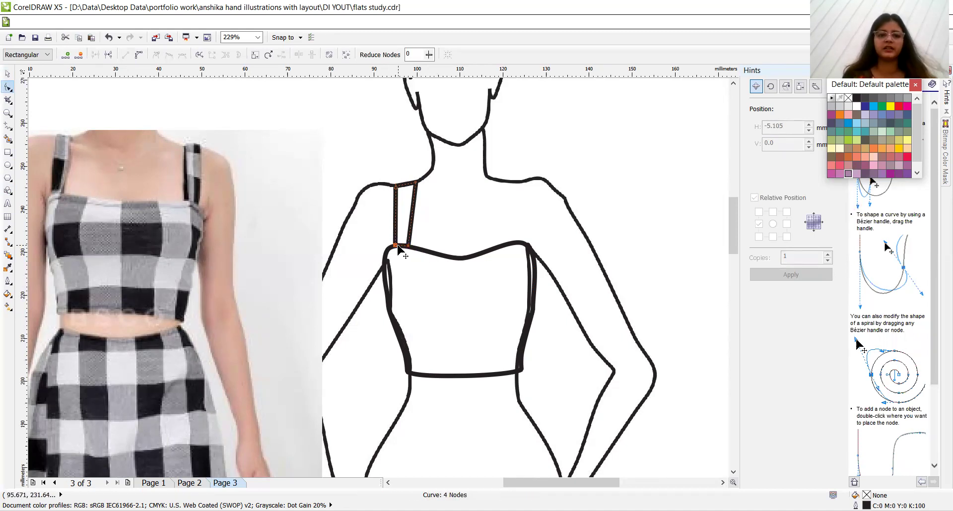
pyautogui.click(413, 209)
pyautogui.press('Left')
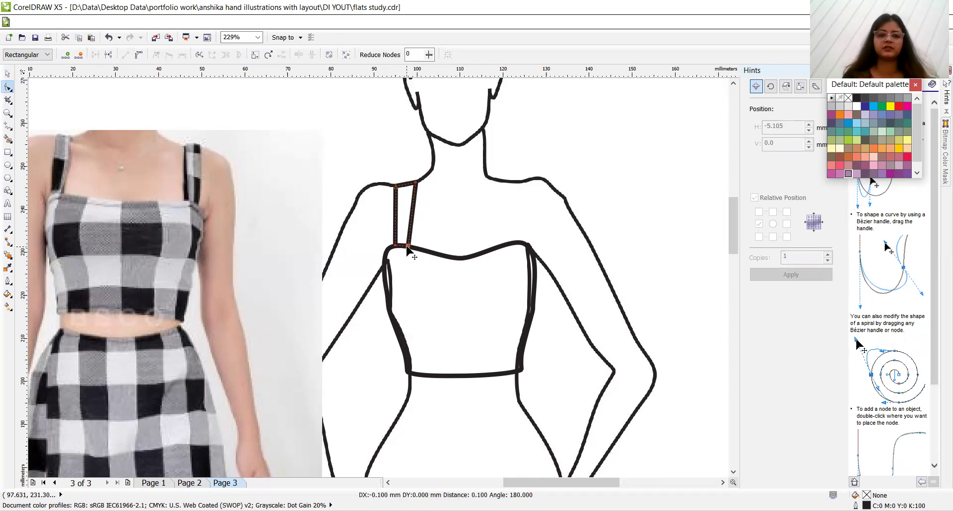
# Step: Shift the strap's upper inner corner along the shoulder line, narrowing the strap to about 3.6 mm wide
pyautogui.click(416, 183)
pyautogui.press('Left')
pyautogui.press('Left')
pyautogui.press('Left')
pyautogui.press('Left')
pyautogui.press('Left')
pyautogui.press('Left')
pyautogui.press('Left')
pyautogui.press('Left')
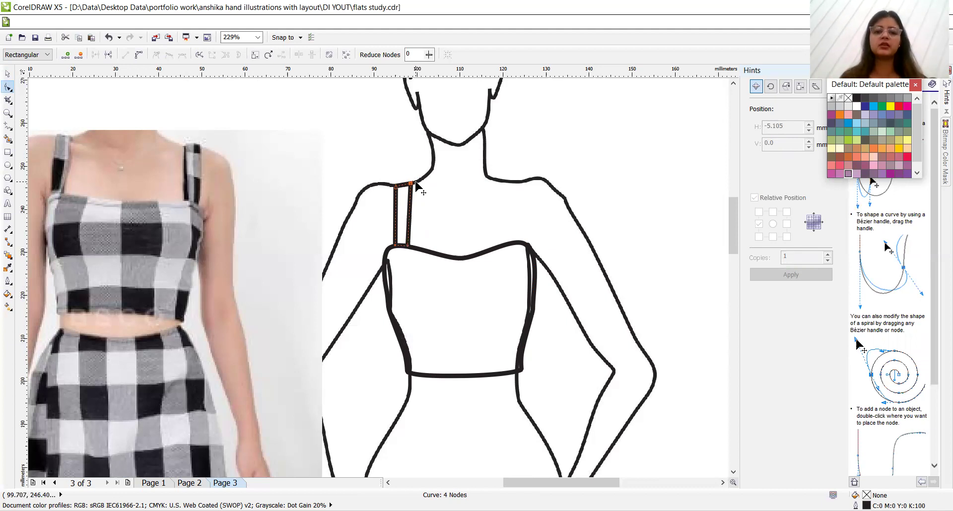
# Step: Make one copy of the strap, mirror it horizontally and fit it between the opposite shoulder and the neckline
pyautogui.click(7, 76)
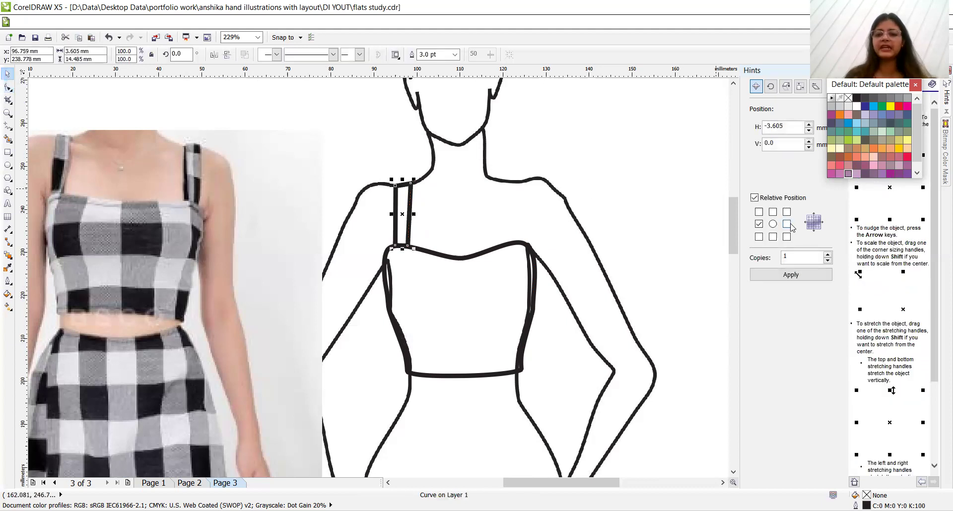
pyautogui.click(786, 223)
pyautogui.click(790, 274)
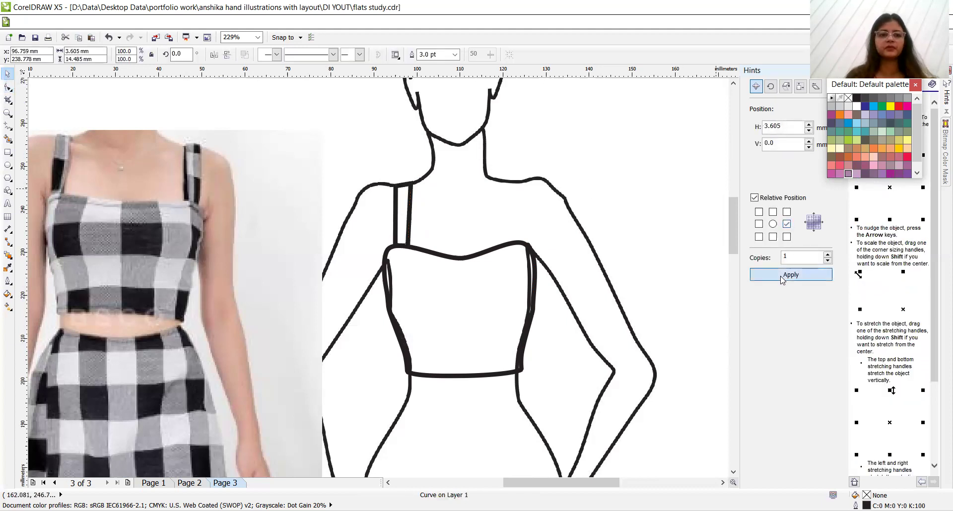
pyautogui.click(213, 54)
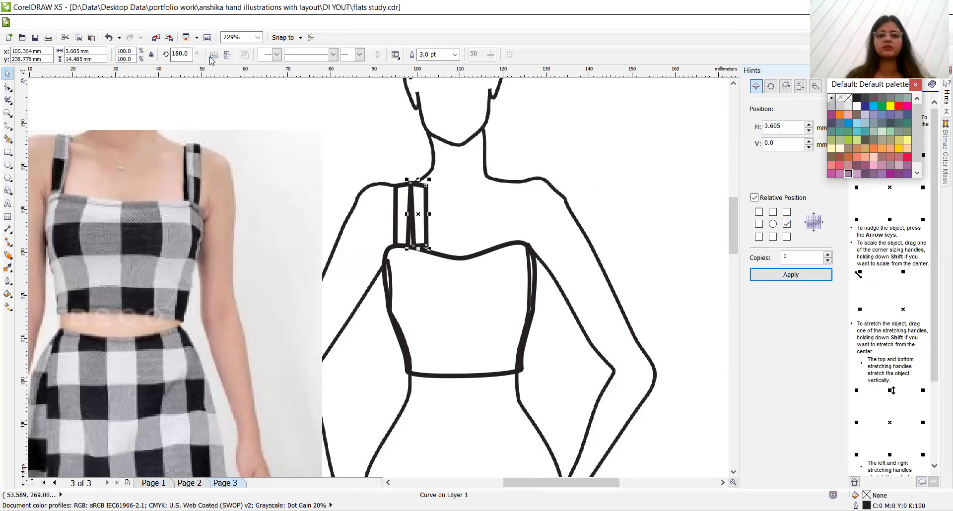
pyautogui.moveTo(418, 211); pyautogui.dragTo(515, 211)
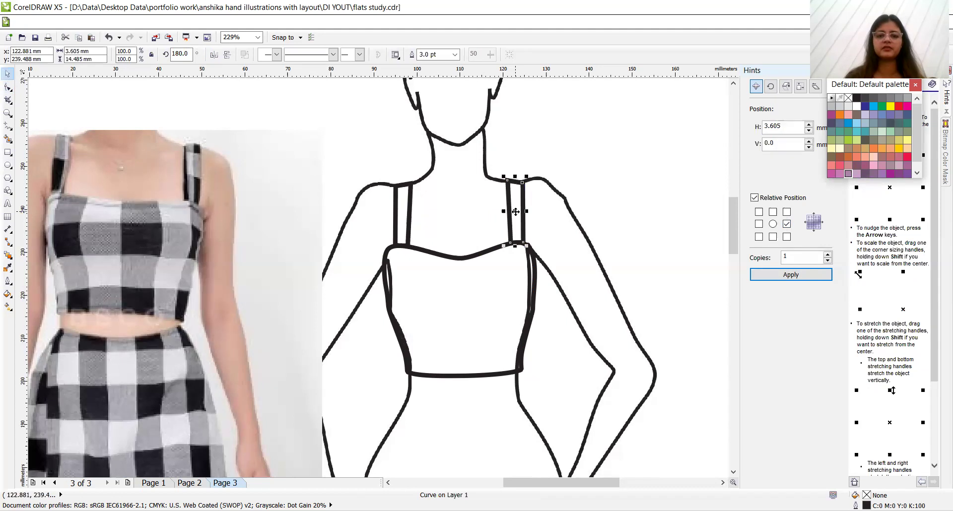
pyautogui.press('Up')
pyautogui.press('Up')
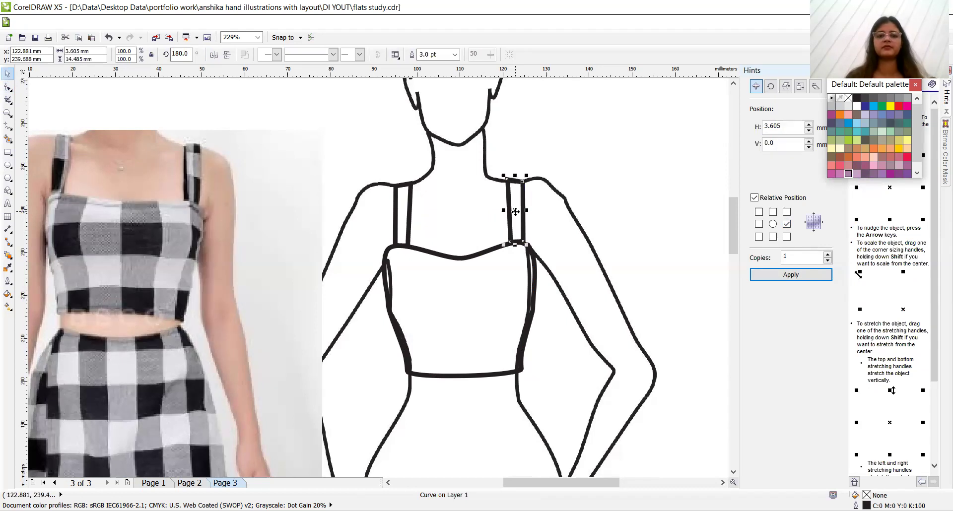
pyautogui.click(7, 91)
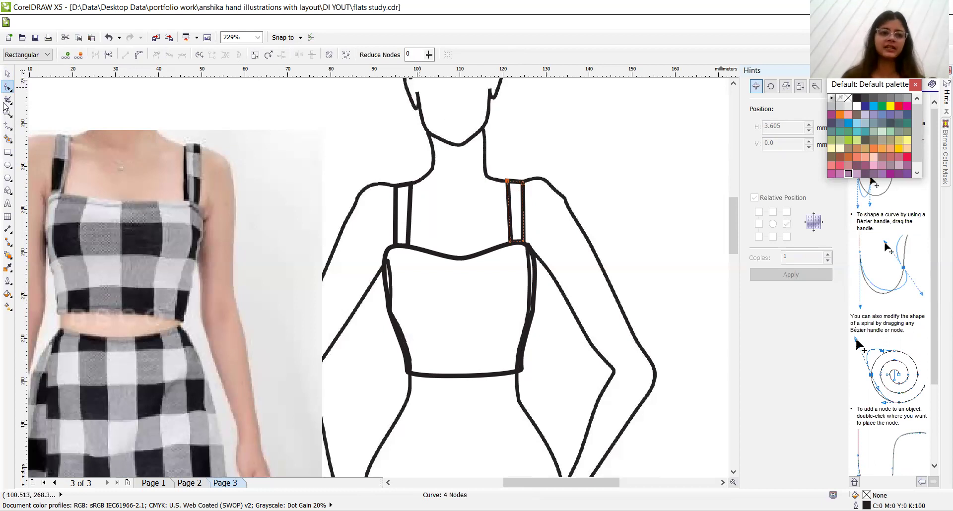
# Step: Try a purple fill (C:40 M:100 Y:0 K:0) on the crop top and both straps and undo it
pyautogui.click(8, 74)
pyautogui.click(501, 321)
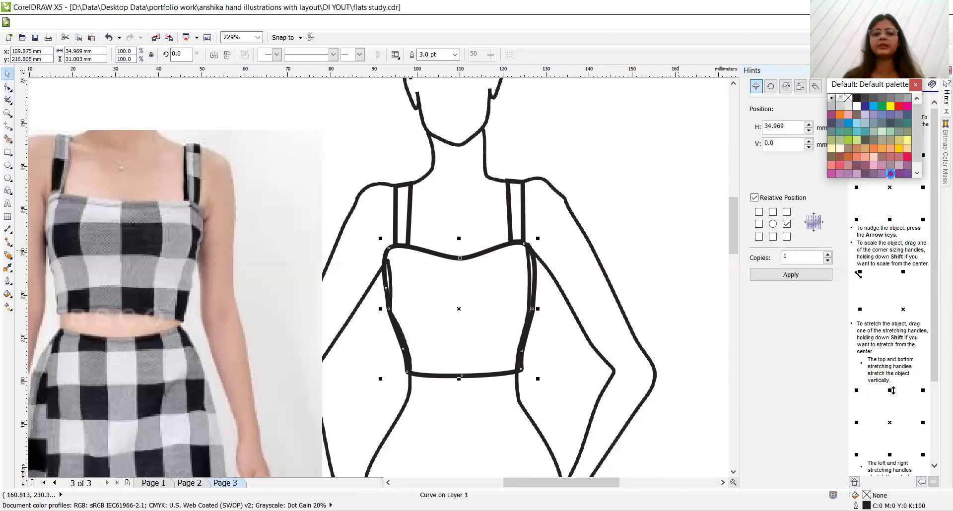
pyautogui.click(890, 173)
pyautogui.click(409, 223)
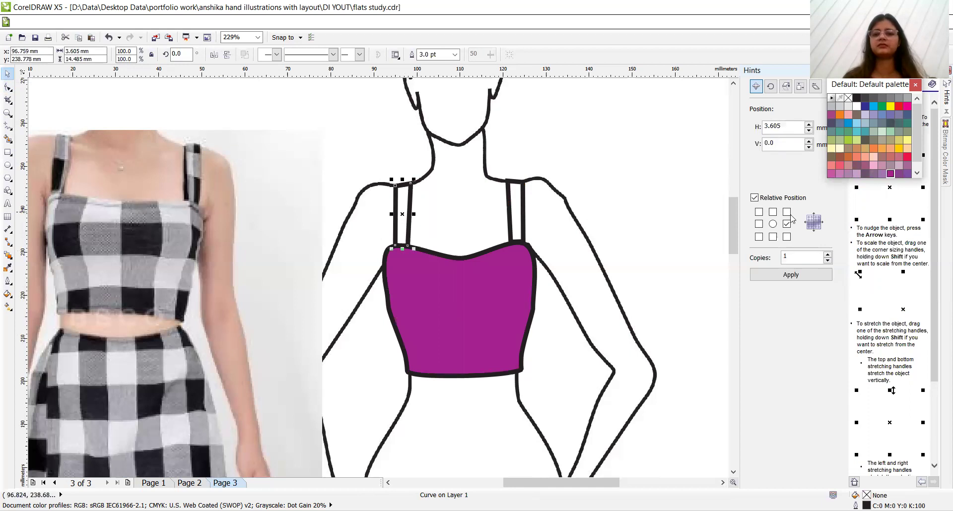
pyautogui.click(890, 174)
pyautogui.press('Tab')
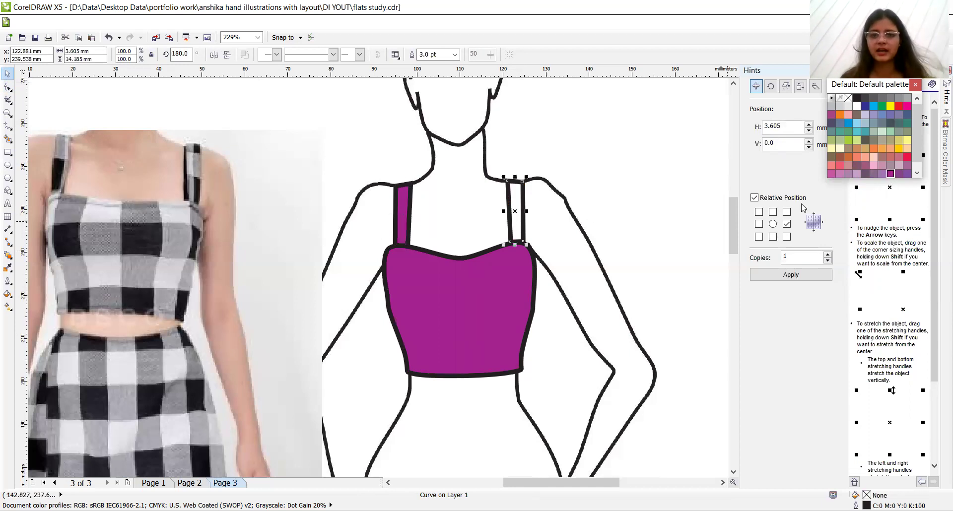
pyautogui.click(890, 174)
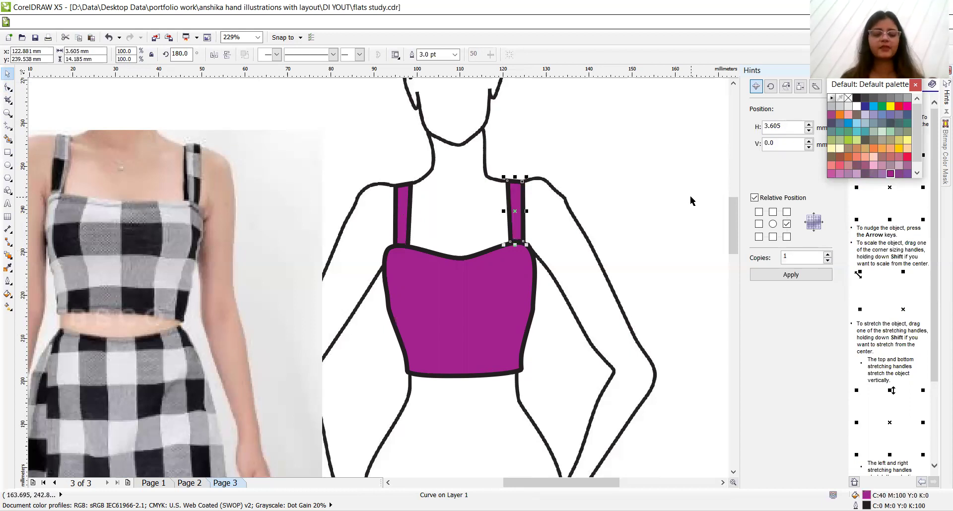
pyautogui.hotkey('ctrl', 'z')
pyautogui.hotkey('ctrl', 'z')
pyautogui.hotkey('ctrl', 'z')
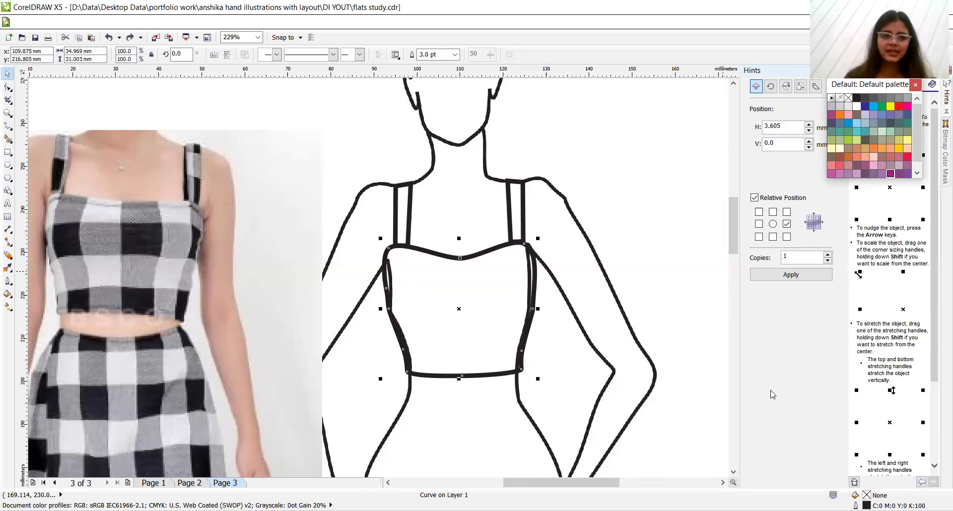
# Step: Draw an ellipse about 35 × 47 mm over the figure's hips for the skirt and delete the tiny stray ellipse beside it
pyautogui.click(734, 472)
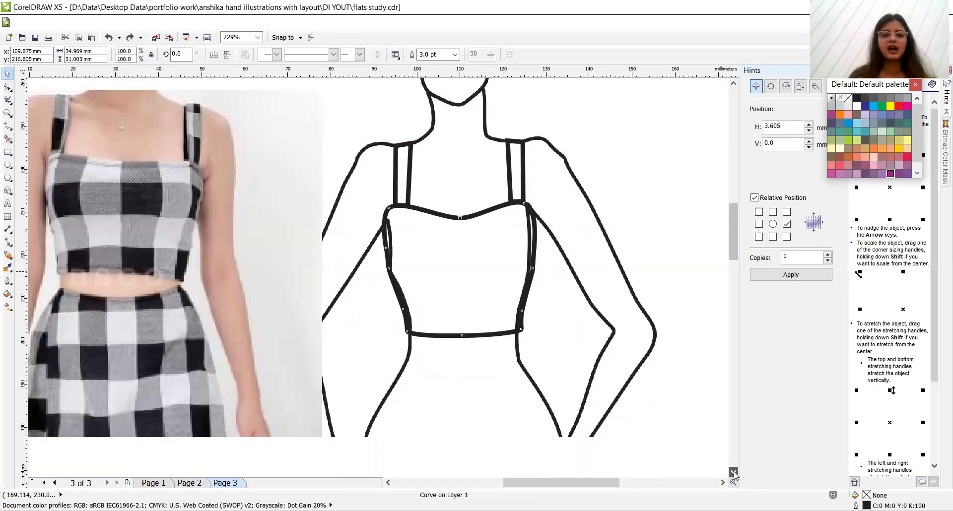
pyautogui.click(733, 472)
pyautogui.click(733, 472)
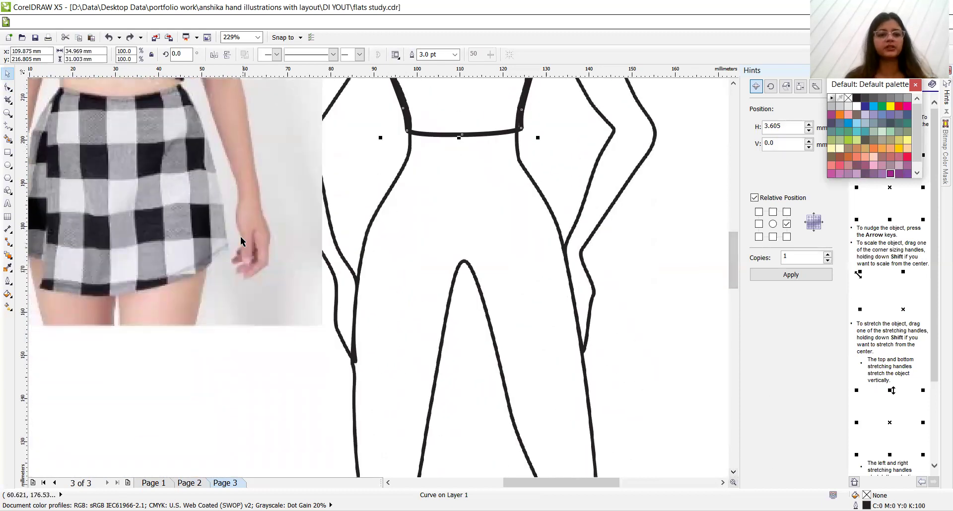
pyautogui.click(389, 483)
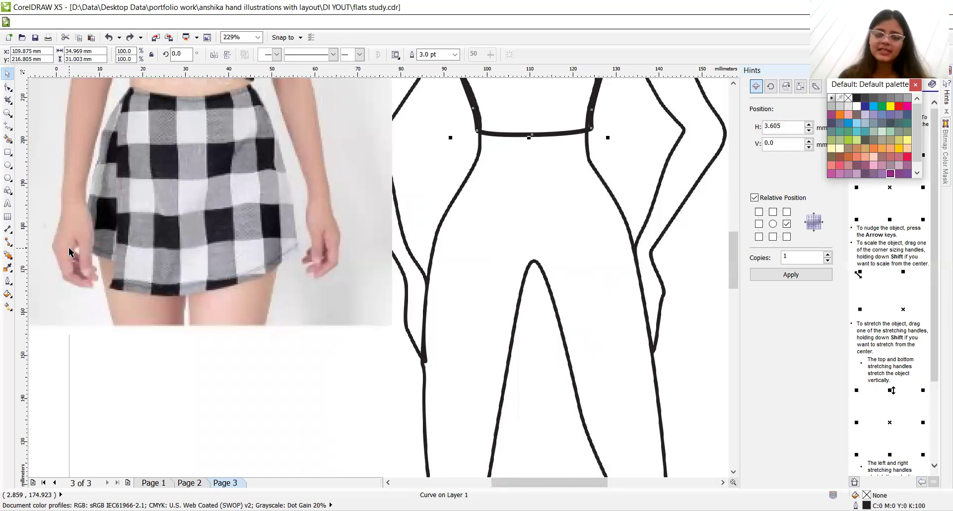
pyautogui.click(7, 165)
pyautogui.moveTo(462, 175); pyautogui.dragTo(617, 392)
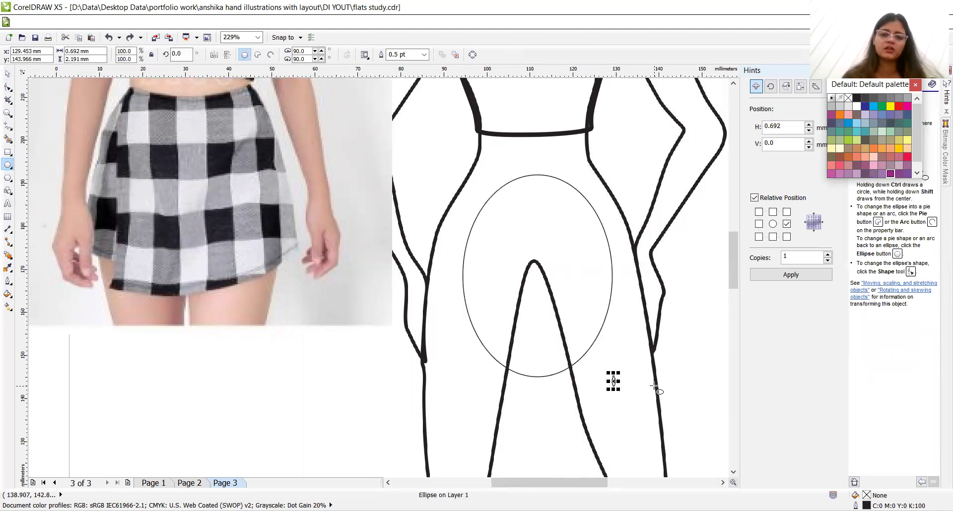
pyautogui.press('Delete')
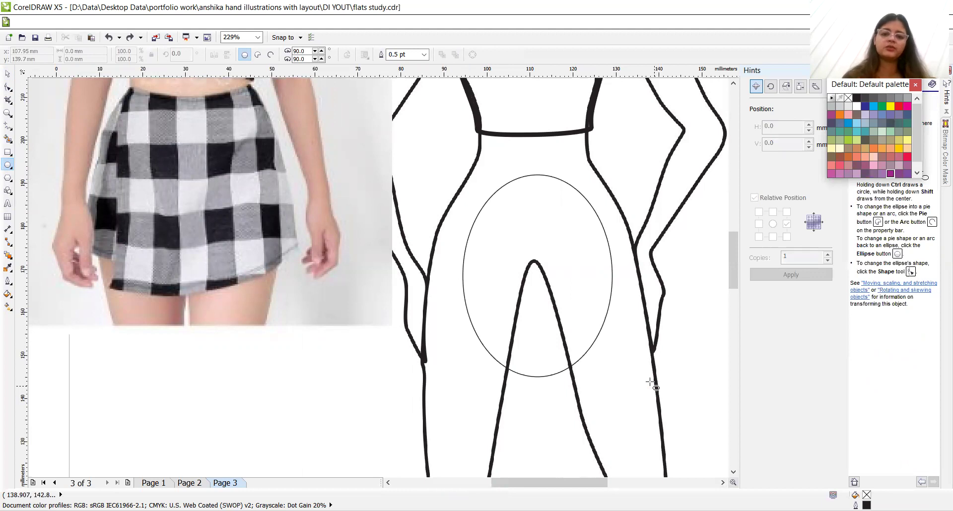
# Step: Set the skirt ellipse's outline to 3.0 pt and convert it to curves
pyautogui.click(8, 73)
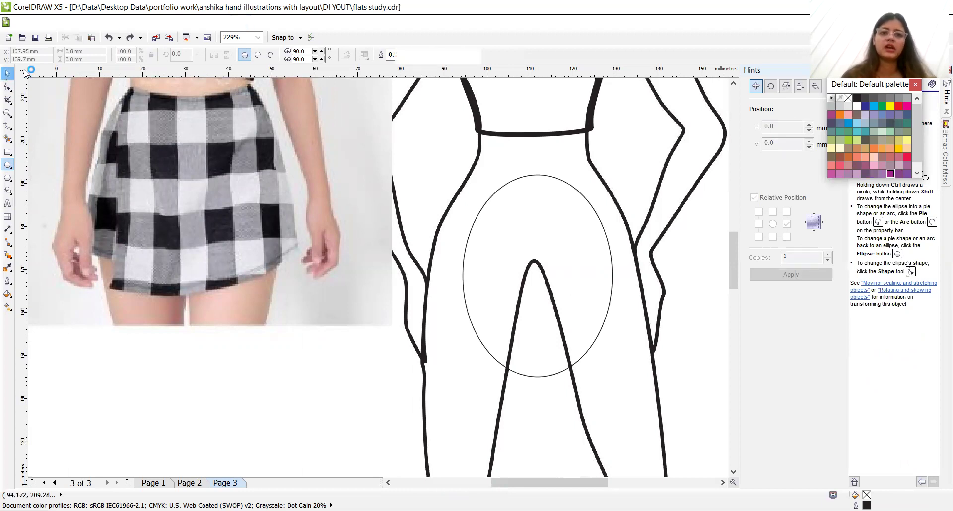
pyautogui.click(486, 205)
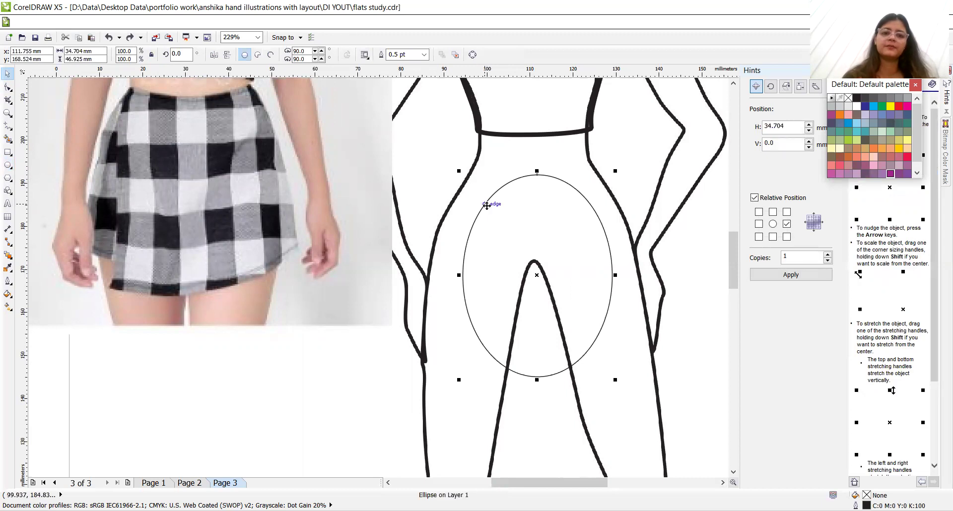
pyautogui.click(424, 55)
pyautogui.click(400, 122)
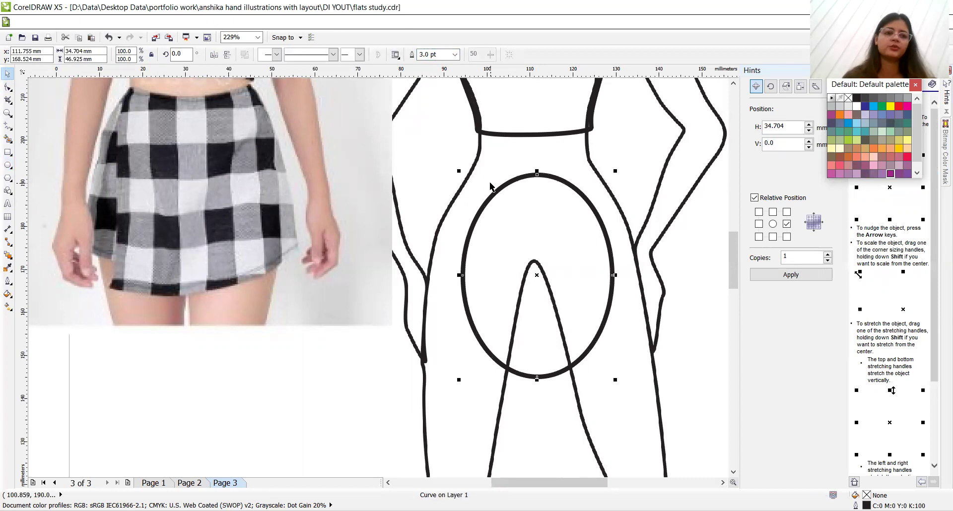
# Step: Add a node on each side of the skirt ellipse's top edge and pull both up to the figure's waist sides
pyautogui.click(8, 87)
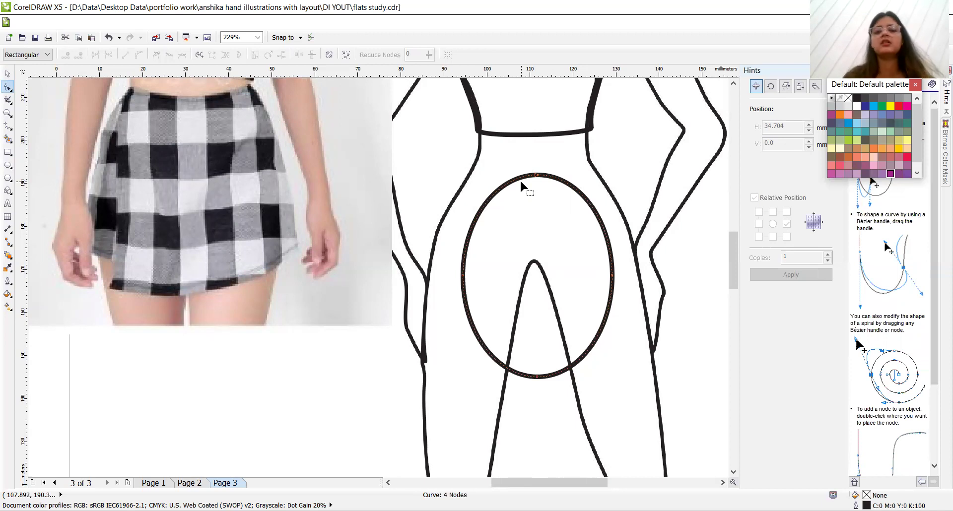
pyautogui.click(538, 174)
pyautogui.moveTo(538, 175); pyautogui.dragTo(536, 174)
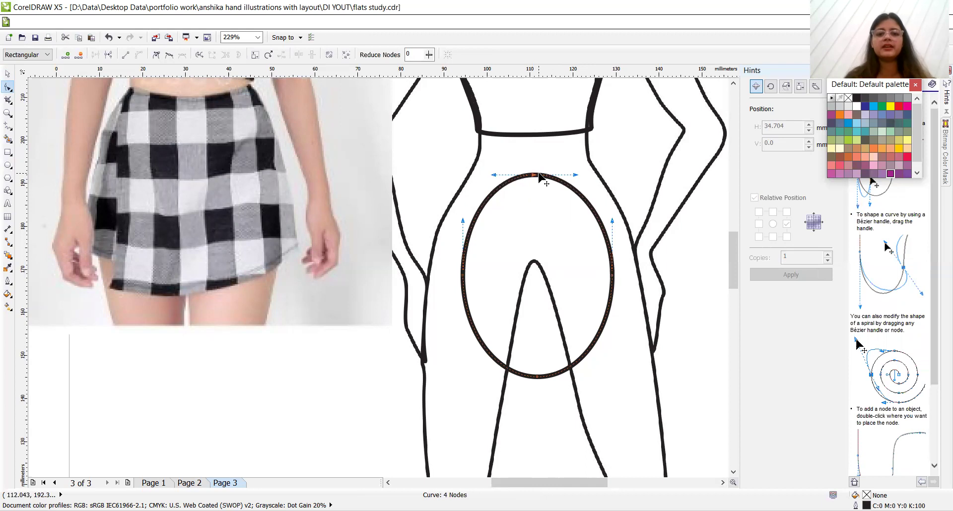
pyautogui.moveTo(503, 188); pyautogui.dragTo(475, 160)
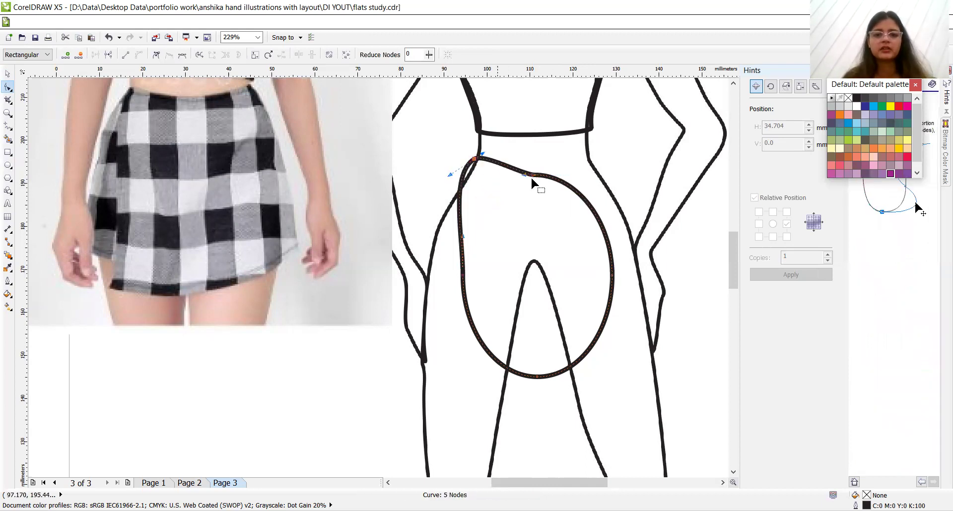
pyautogui.doubleClick(572, 191)
pyautogui.moveTo(573, 191); pyautogui.dragTo(594, 164)
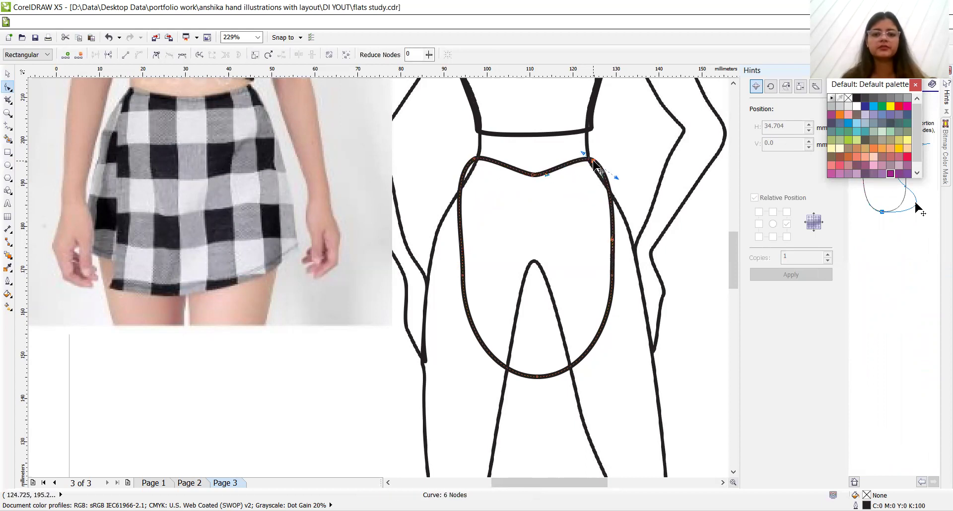
# Step: Smooth the skirt's waistline into one gentle downward curve between the waist corners and delete its middle node
pyautogui.doubleClick(492, 161)
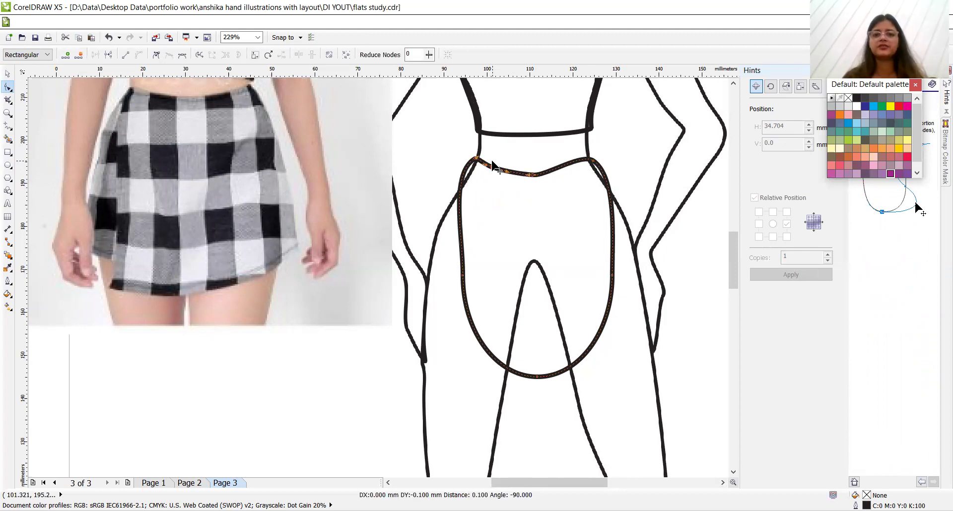
pyautogui.click(570, 164)
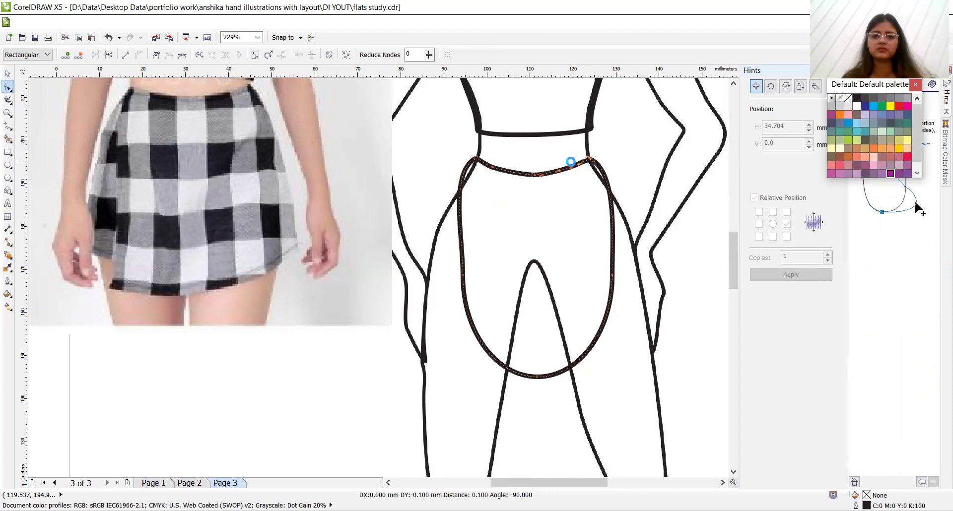
pyautogui.doubleClick(572, 167)
pyautogui.click(475, 160)
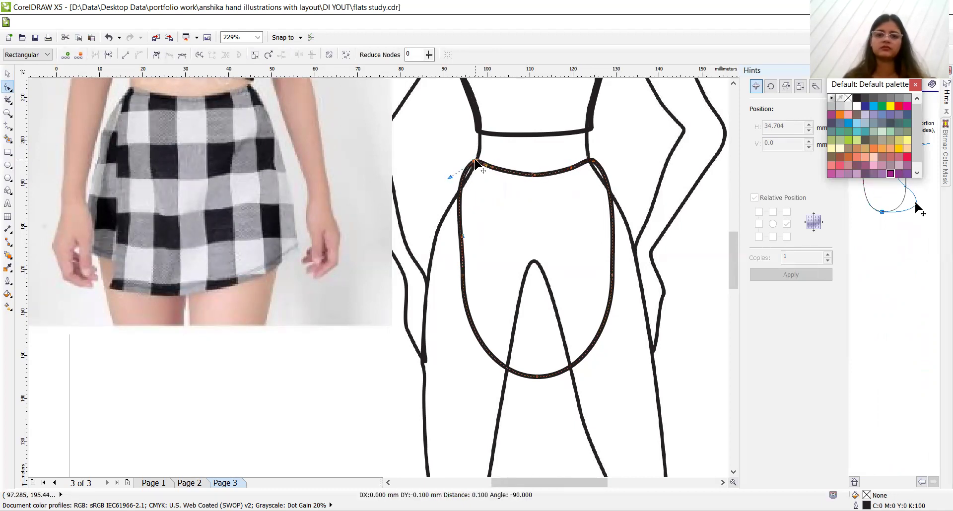
pyautogui.click(593, 161)
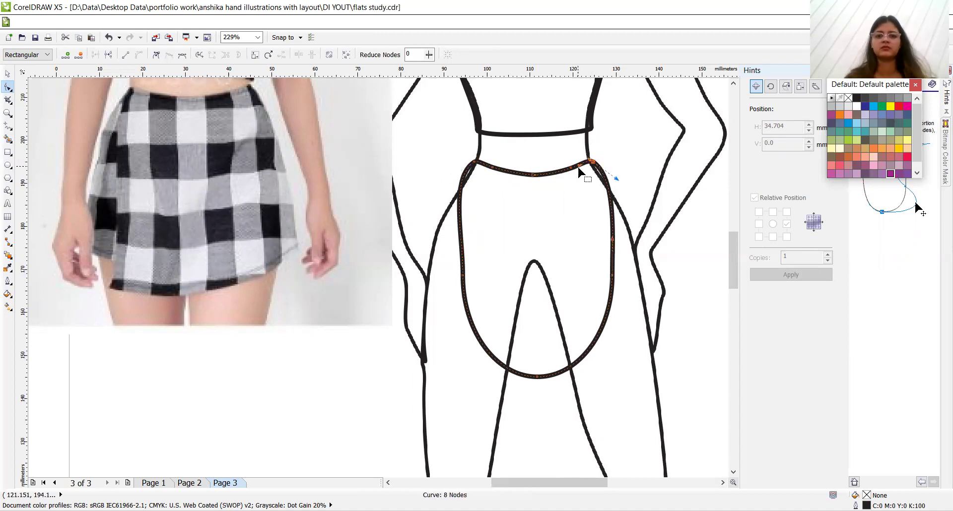
pyautogui.click(533, 175)
pyautogui.press('Delete')
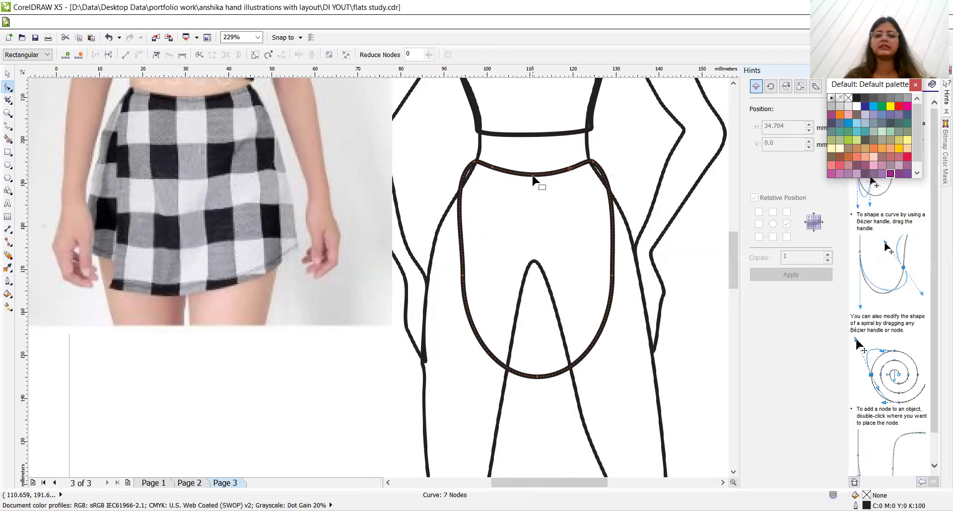
pyautogui.click(593, 162)
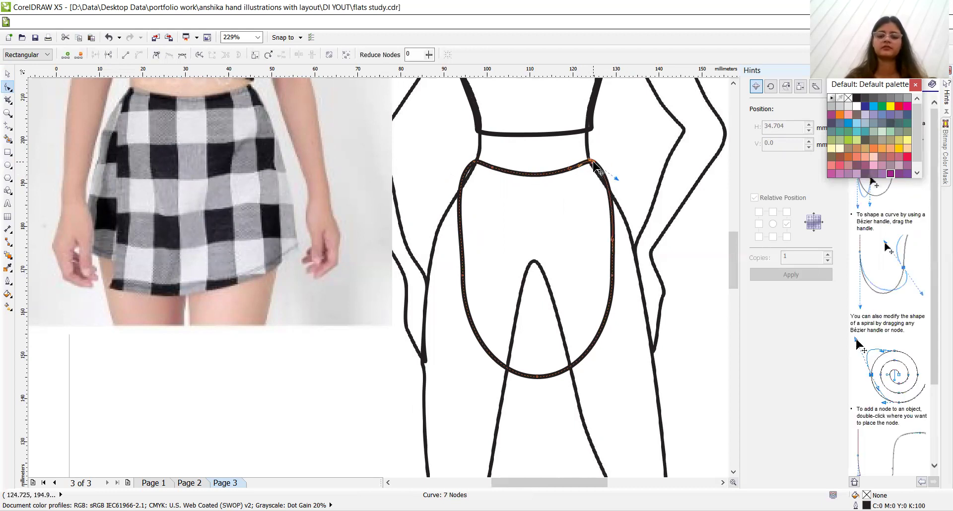
# Step: Pull the skirt's sides out to the hips, add lower corners beside the thighs and raise the hem into a flatter curve
pyautogui.moveTo(463, 277); pyautogui.dragTo(423, 286)
pyautogui.moveTo(613, 280); pyautogui.dragTo(642, 284)
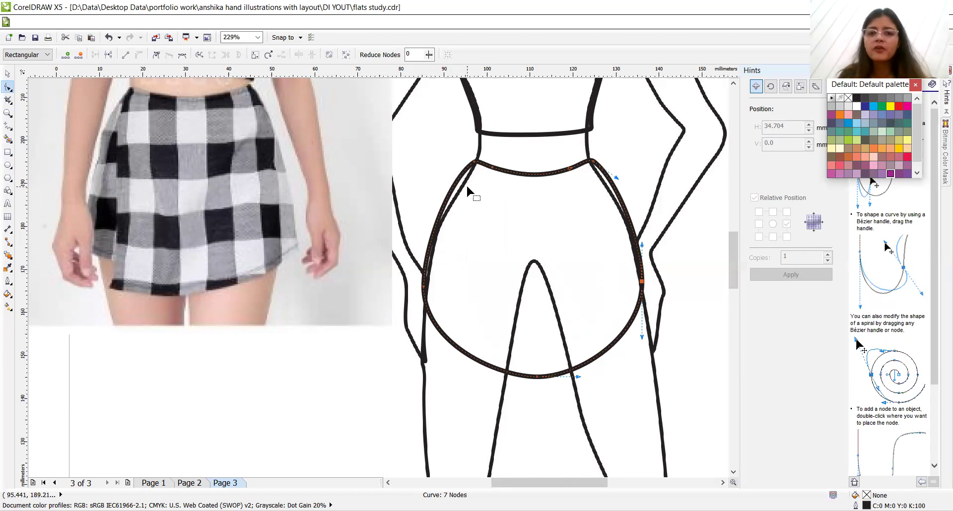
pyautogui.doubleClick(437, 328)
pyautogui.moveTo(439, 331); pyautogui.dragTo(418, 341)
pyautogui.press('Delete')
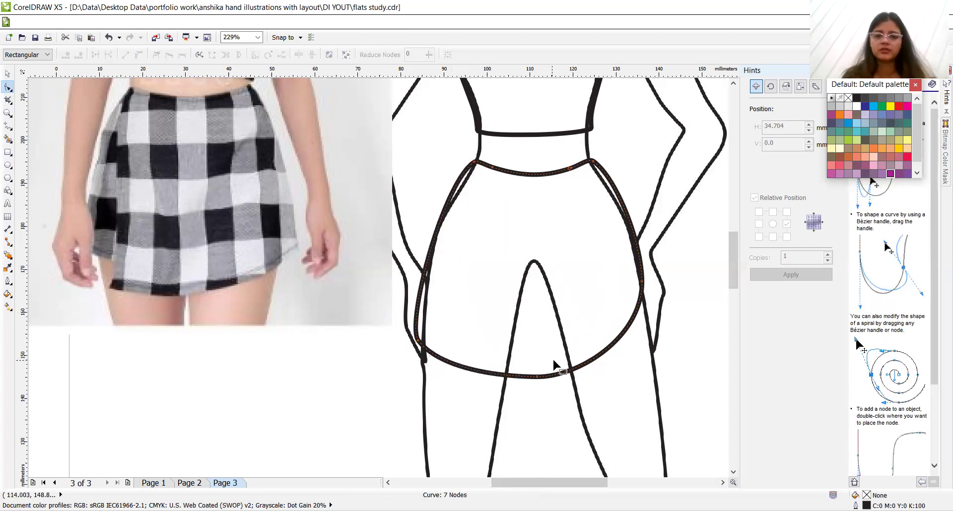
pyautogui.moveTo(542, 368); pyautogui.dragTo(553, 357)
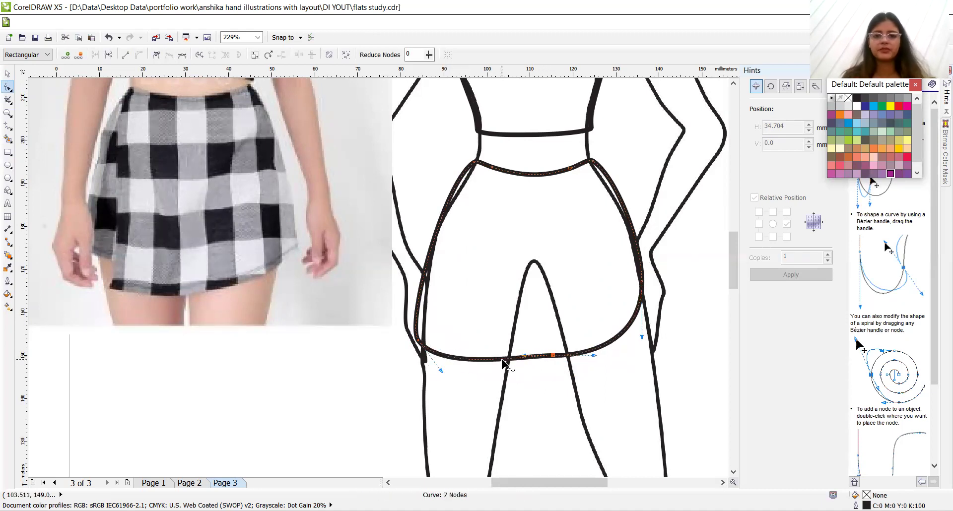
pyautogui.moveTo(633, 320); pyautogui.dragTo(651, 339)
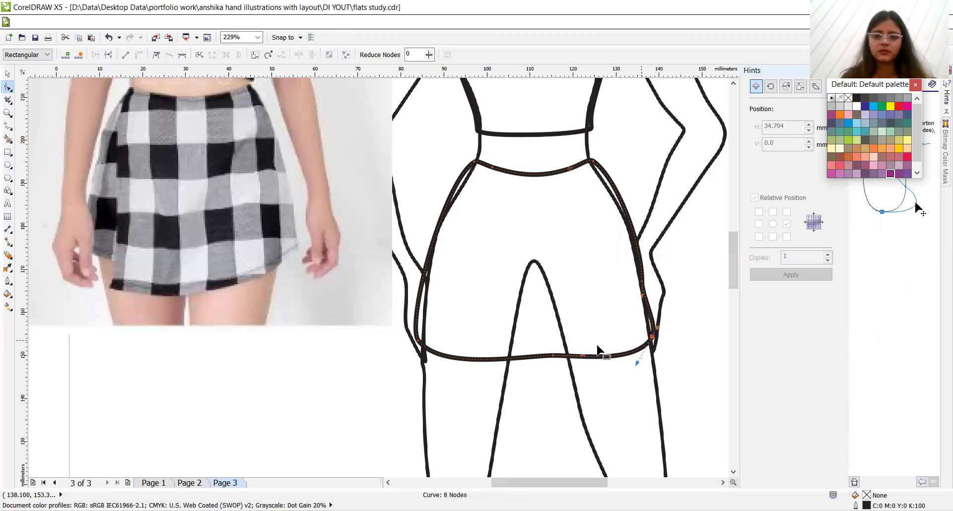
# Step: Delete the surplus nodes on the hem and the right side, and nudge the lower right corner slightly upward
pyautogui.doubleClick(553, 355)
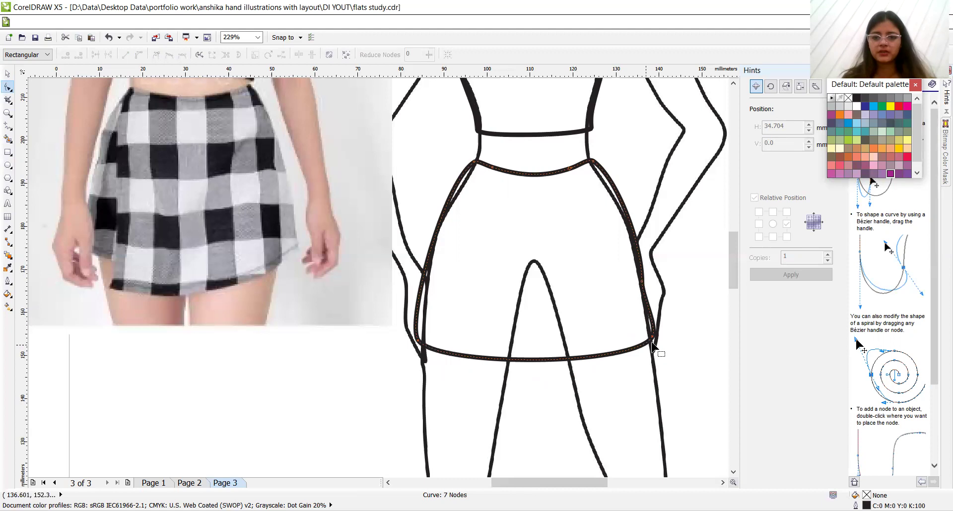
pyautogui.doubleClick(642, 285)
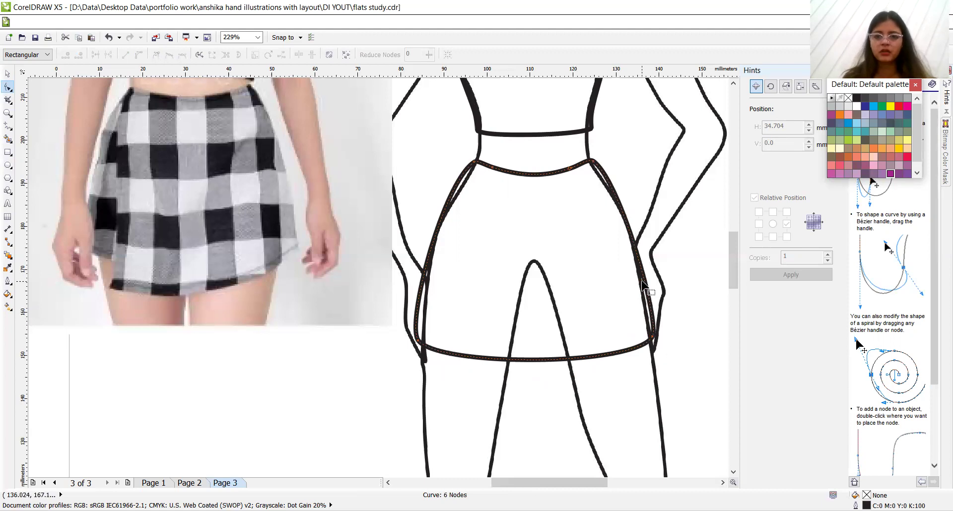
pyautogui.click(652, 337)
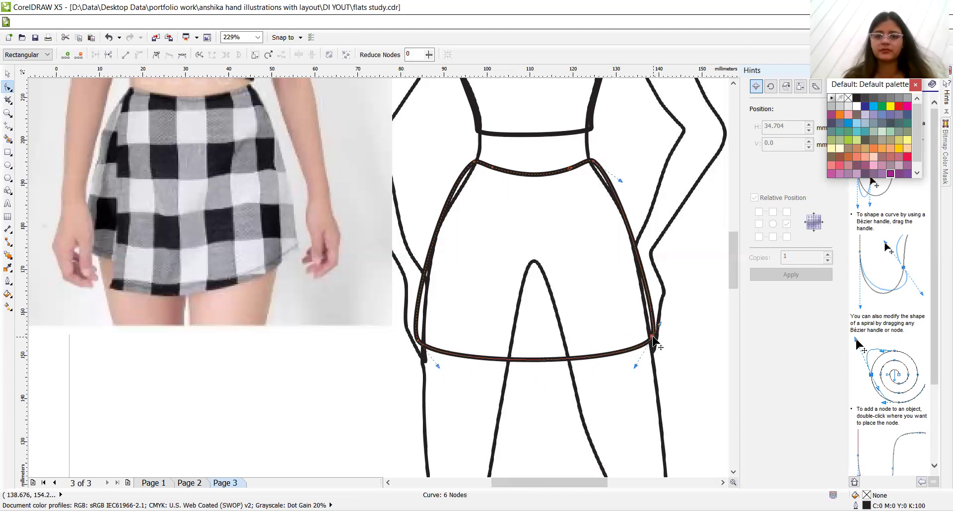
pyautogui.moveTo(653, 337); pyautogui.dragTo(653, 335)
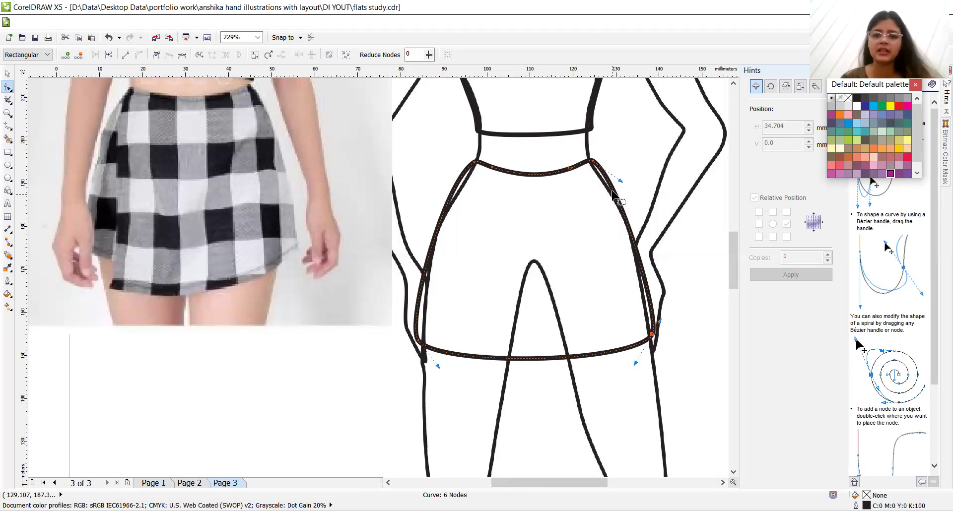
# Step: Add a node just below each waist corner and adjust both so the skirt's side edges follow the hips
pyautogui.doubleClick(600, 170)
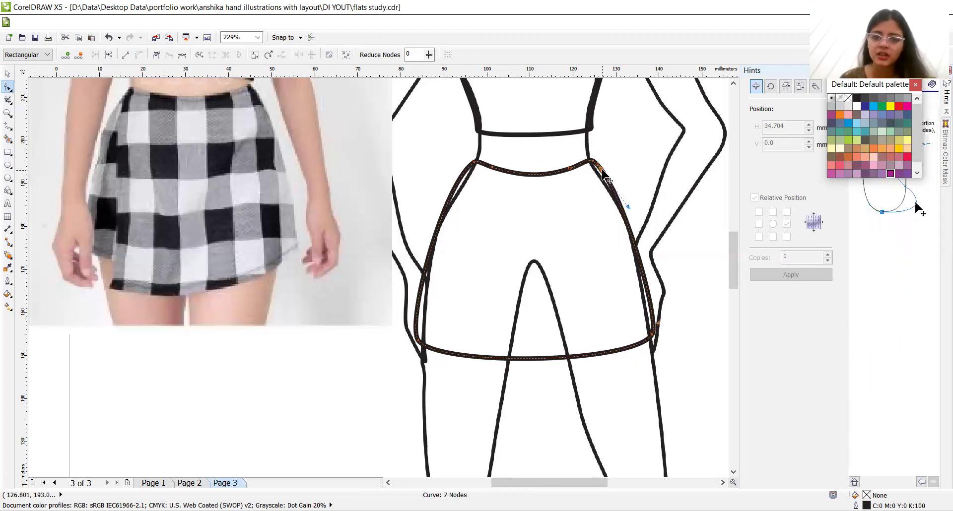
pyautogui.moveTo(602, 171); pyautogui.dragTo(603, 172)
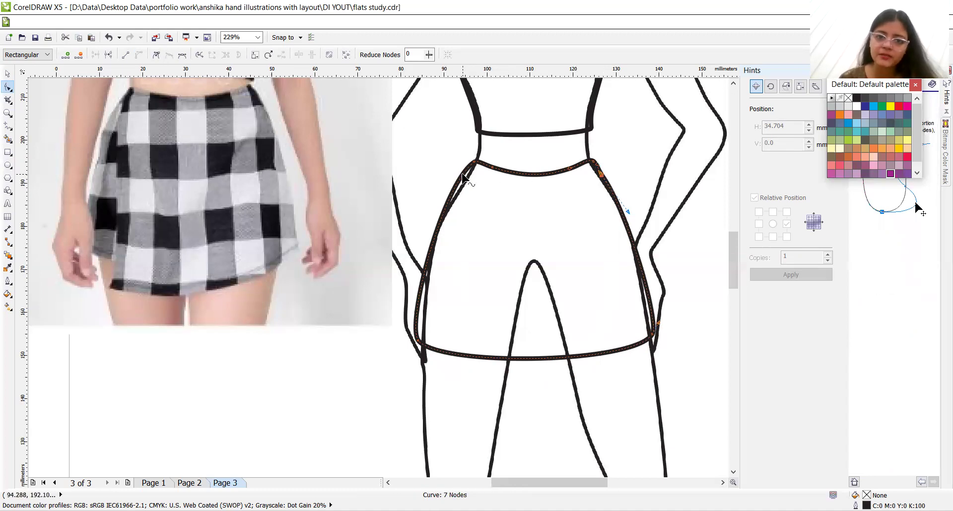
pyautogui.moveTo(463, 176); pyautogui.dragTo(462, 177)
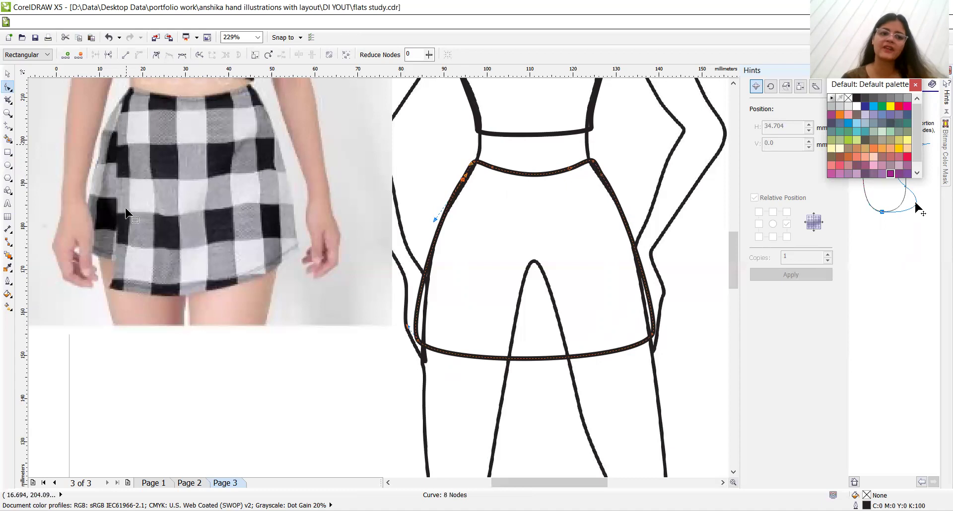
# Step: Make one copy of the skirt outline exactly on top of the original
pyautogui.click(8, 74)
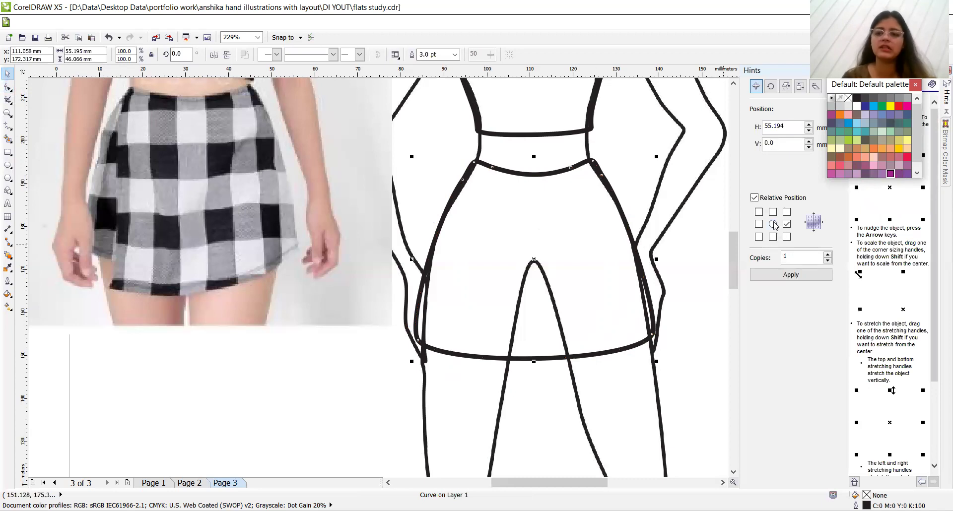
pyautogui.click(780, 279)
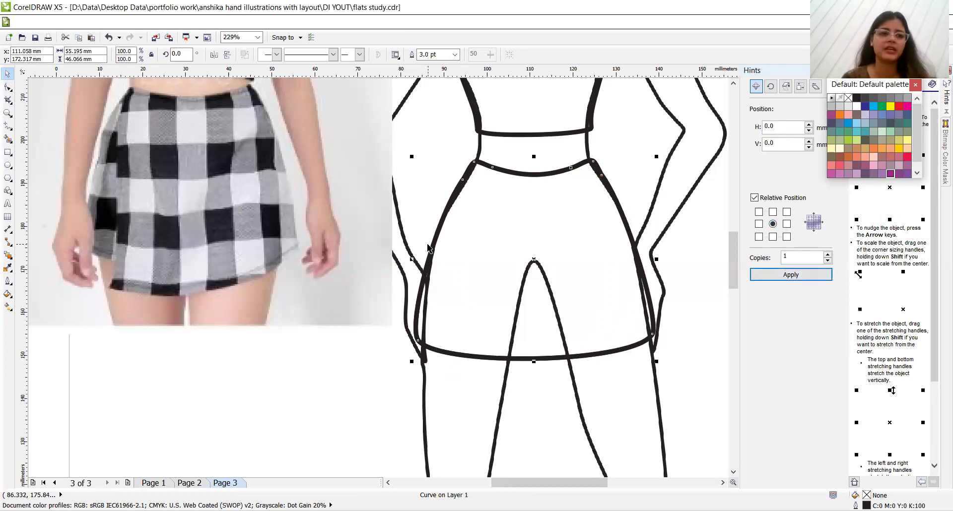
# Step: Try stretching the skirt copy down to about 51 mm tall and scaling it from its lower left corner, undoing both
pyautogui.click(8, 87)
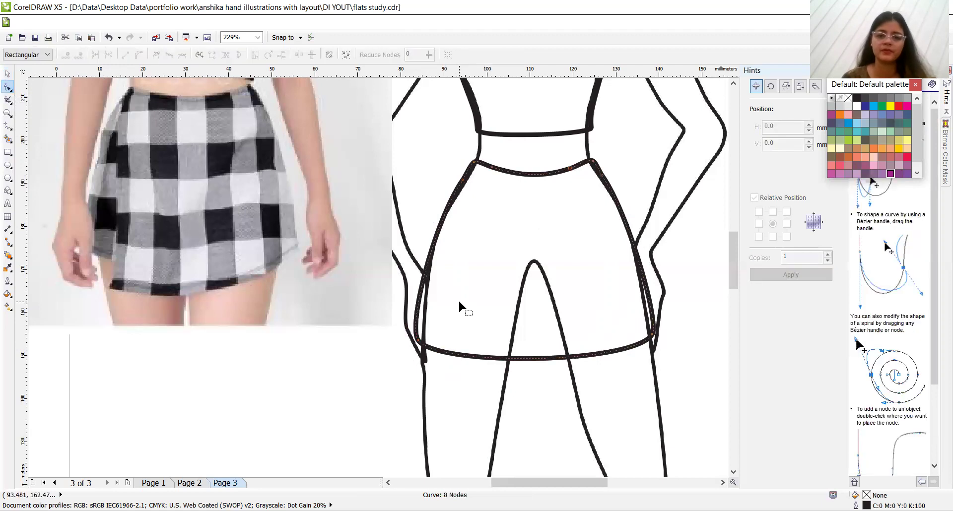
pyautogui.click(7, 73)
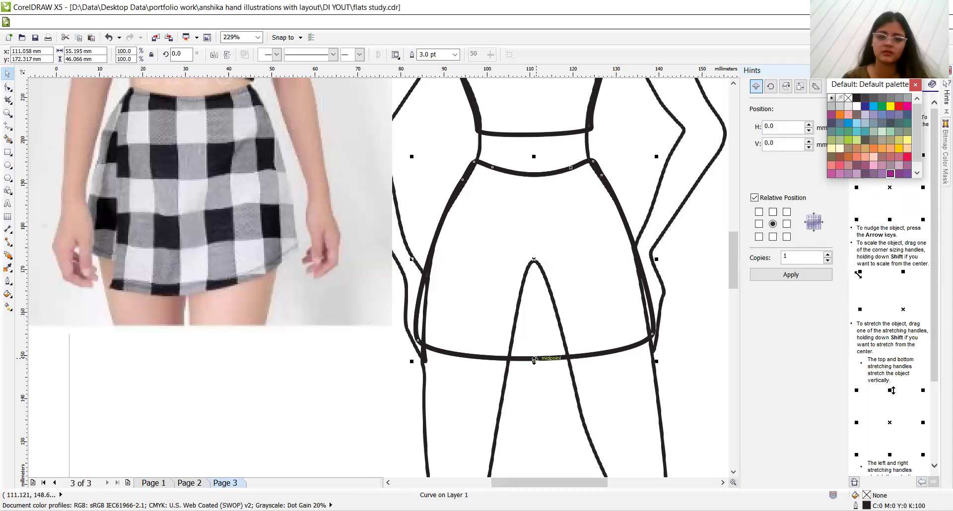
pyautogui.moveTo(535, 362); pyautogui.dragTo(541, 381)
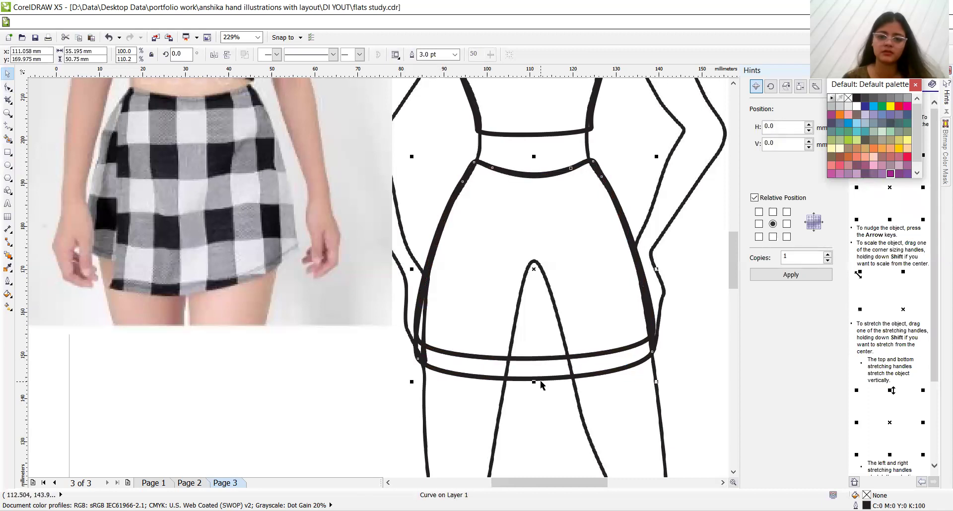
pyautogui.hotkey('ctrl', 'z')
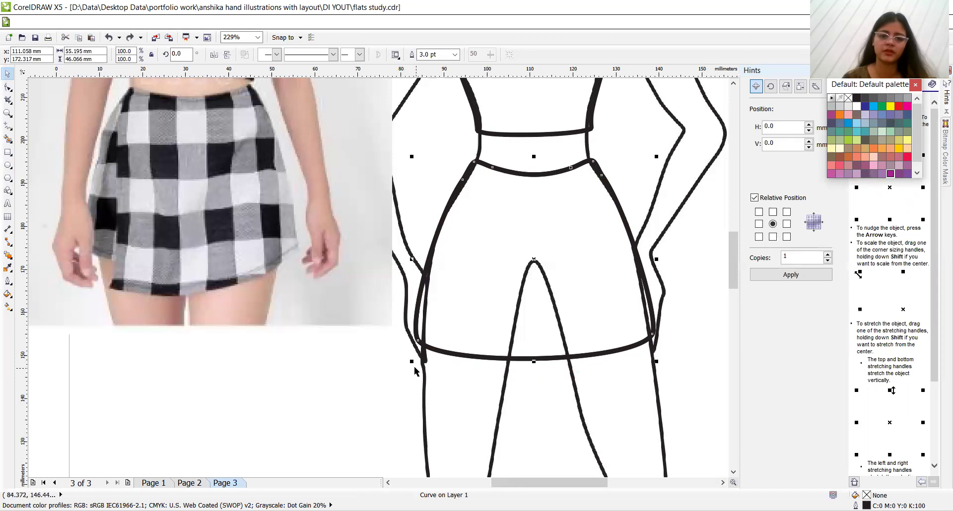
pyautogui.moveTo(413, 362); pyautogui.dragTo(393, 414)
pyautogui.hotkey('ctrl', 'z')
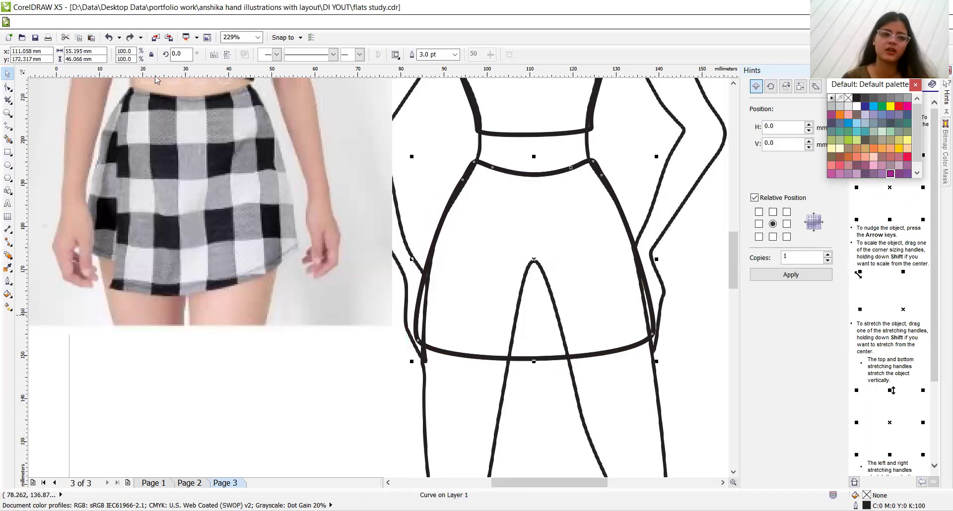
# Step: Try pulling the copy's lower left corner inward and down and deleting its nodes near the waist, and undo these changes
pyautogui.click(8, 87)
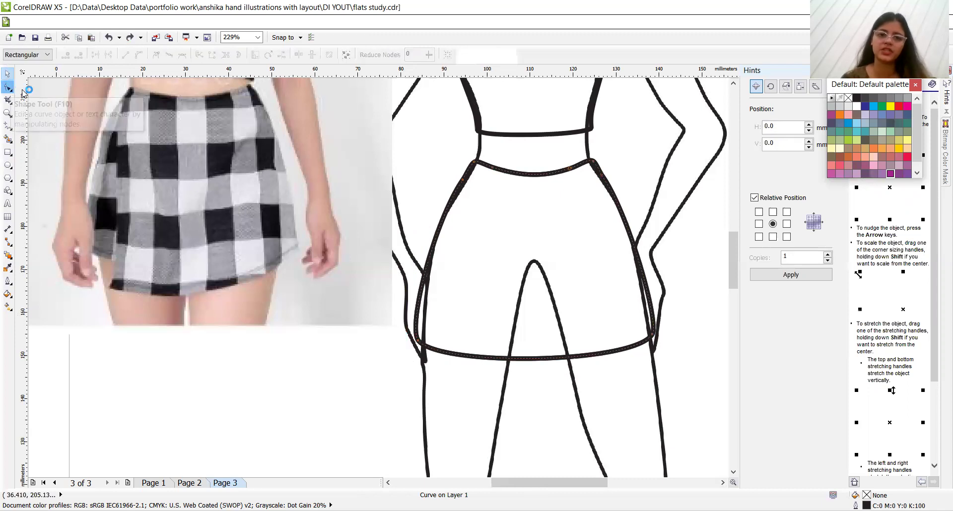
pyautogui.moveTo(421, 342); pyautogui.dragTo(451, 373)
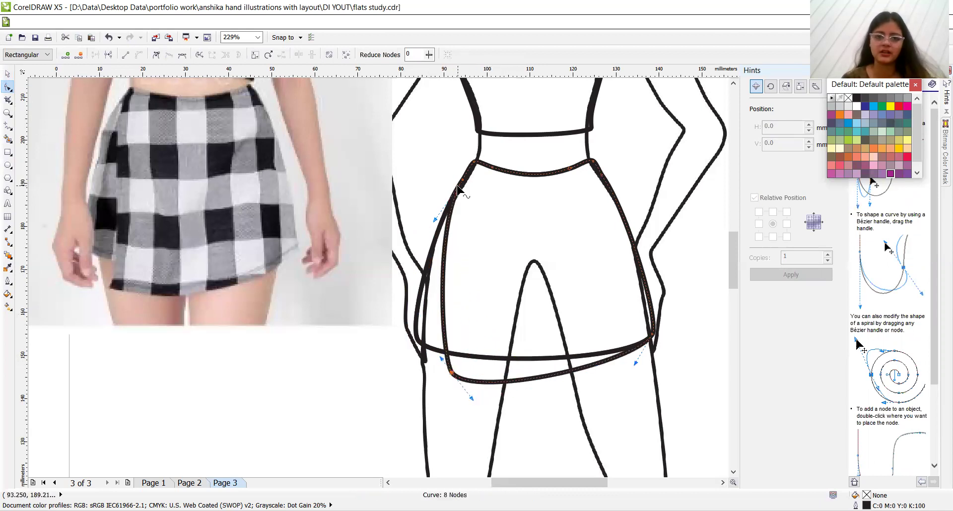
pyautogui.doubleClick(476, 163)
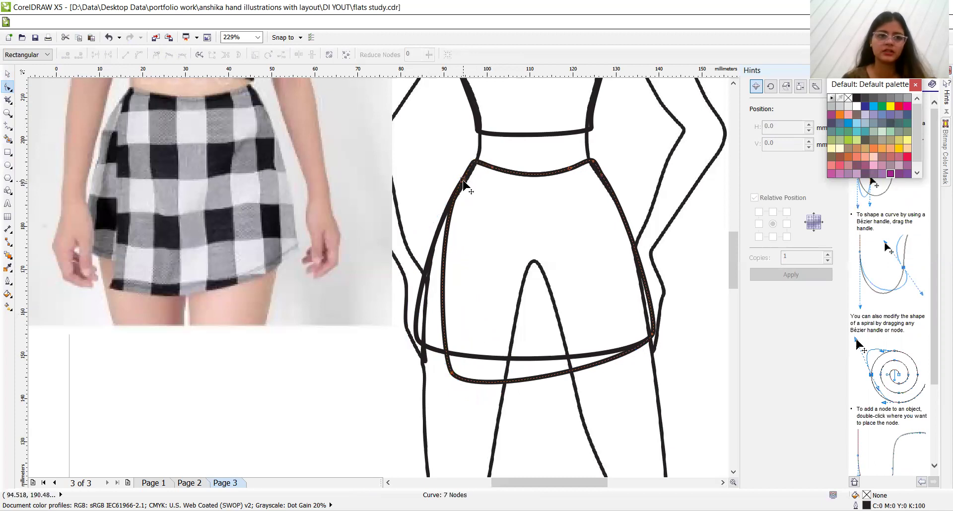
pyautogui.doubleClick(462, 182)
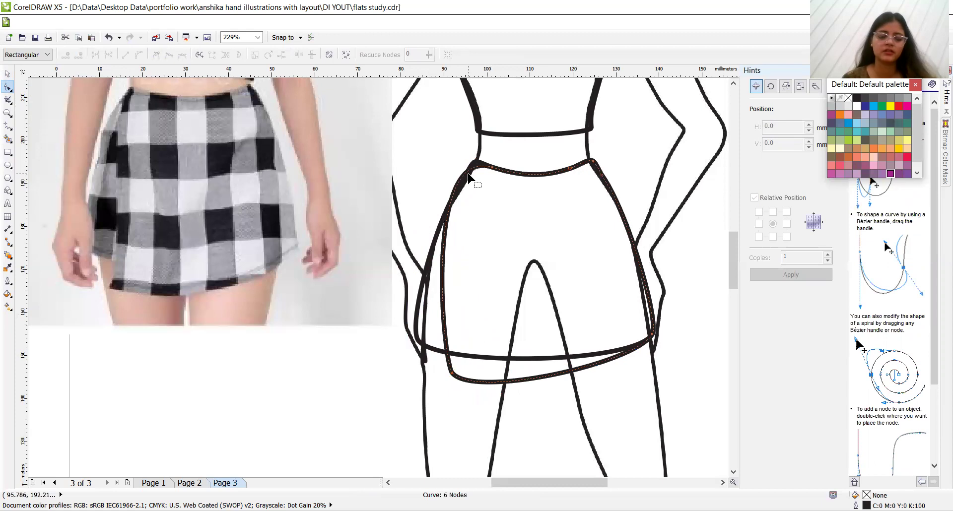
pyautogui.hotkey('ctrl', 'z')
pyautogui.hotkey('ctrl', 'z')
pyautogui.hotkey('ctrl', 'z')
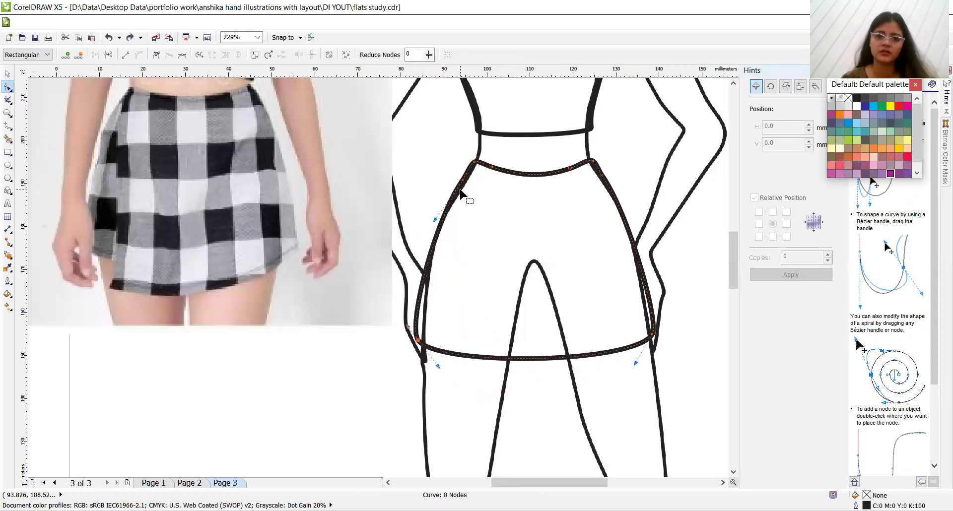
# Step: Pull the copy's lower left corner inward and well below the hem for a slanted wrap panel, and delete the node below the waist corner
pyautogui.click(419, 341)
pyautogui.moveTo(419, 342); pyautogui.dragTo(450, 386)
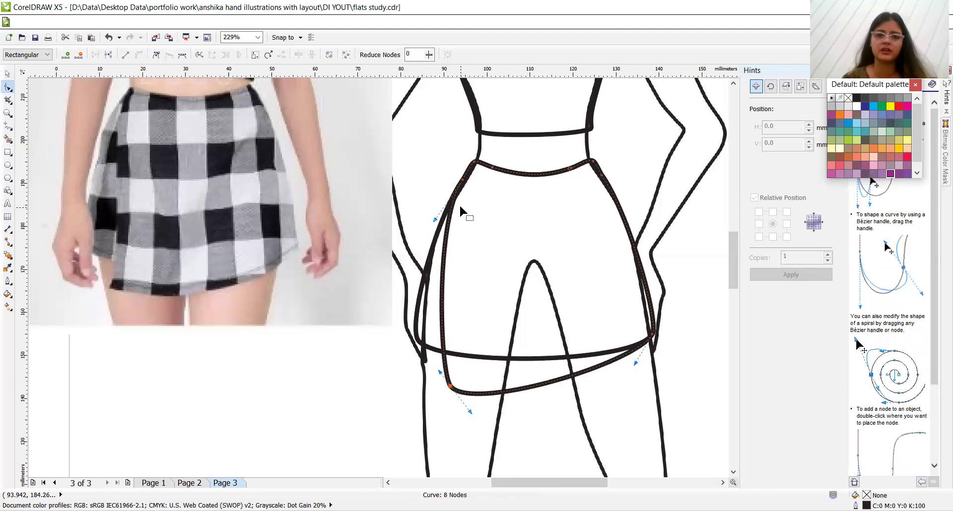
pyautogui.click(463, 181)
pyautogui.click(465, 183)
pyautogui.doubleClick(463, 182)
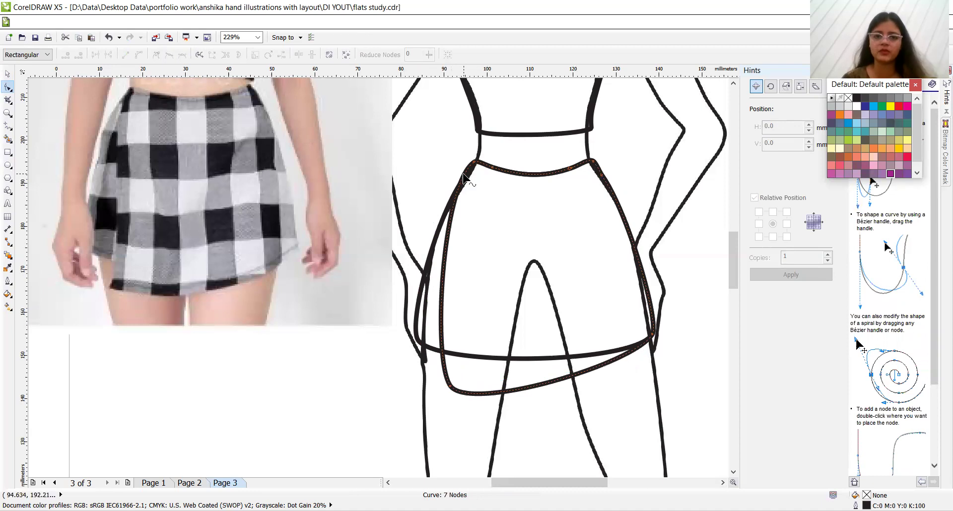
# Step: Add a node on the wrap panel's left edge just below the waist and nudge it outward toward the skirt's side
pyautogui.moveTo(464, 174); pyautogui.dragTo(461, 206)
pyautogui.moveTo(436, 254); pyautogui.dragTo(445, 263)
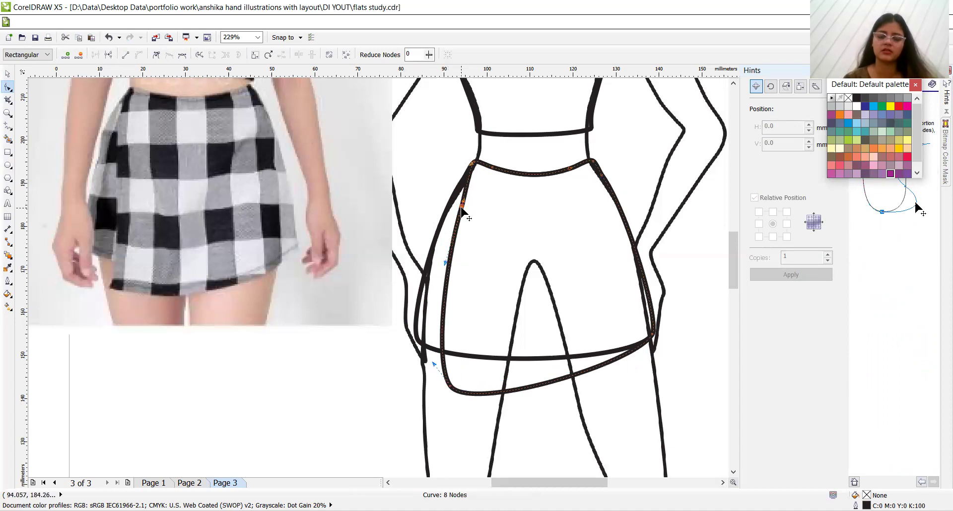
pyautogui.press('Left')
pyautogui.press('Left')
pyautogui.press('Left')
pyautogui.press('Left')
pyautogui.press('Left')
pyautogui.press('Left')
pyautogui.press('Left')
pyautogui.press('Left')
pyautogui.press('Left')
pyautogui.press('Left')
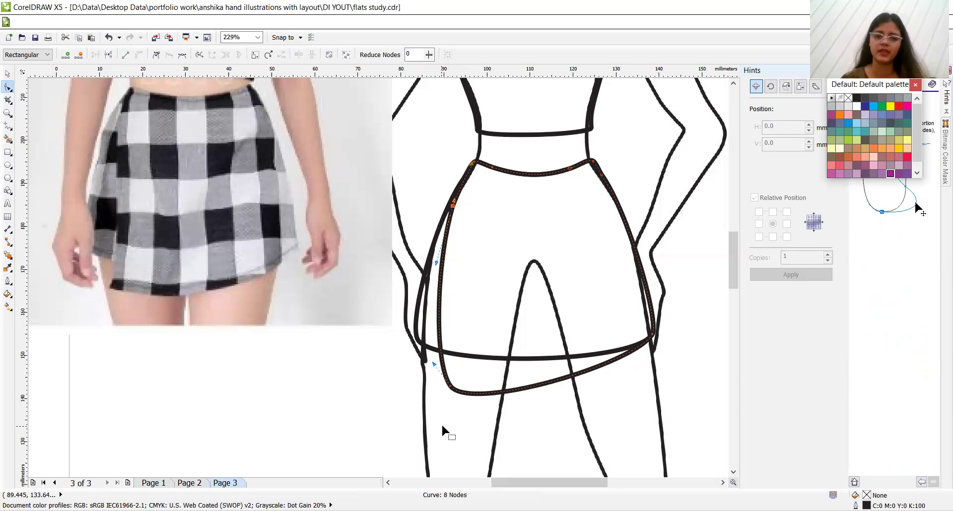
# Step: Move the wrap panel's lower left corner slightly up and outward, and add a node in the middle of its hem
pyautogui.moveTo(450, 390); pyautogui.dragTo(440, 372)
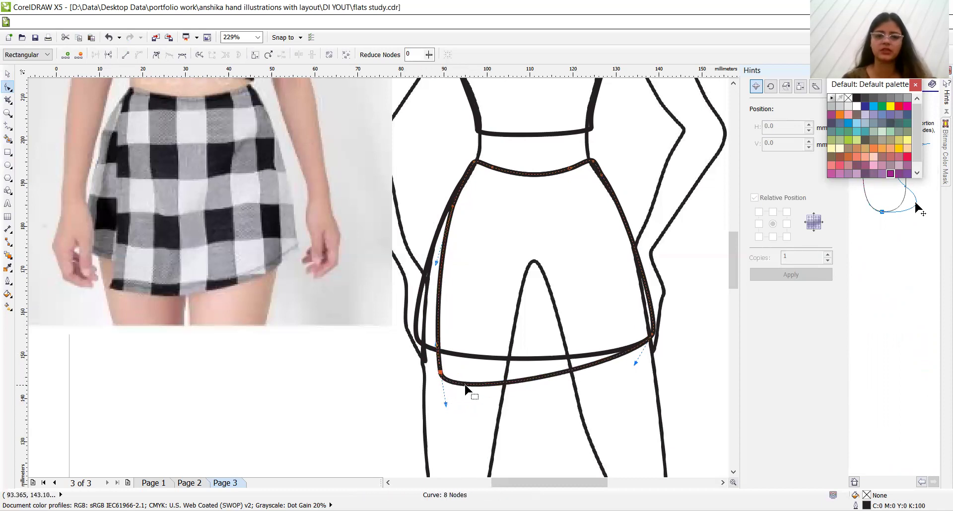
pyautogui.press('Escape')
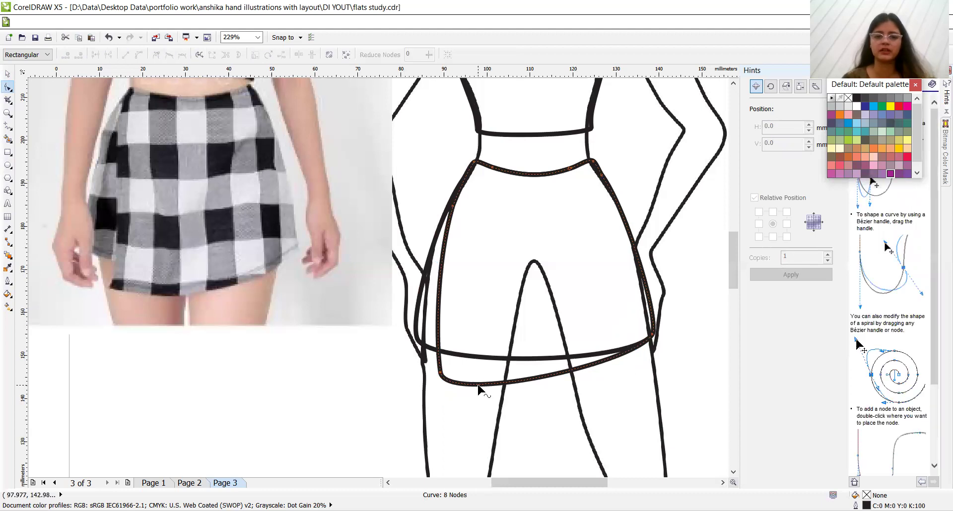
pyautogui.doubleClick(508, 384)
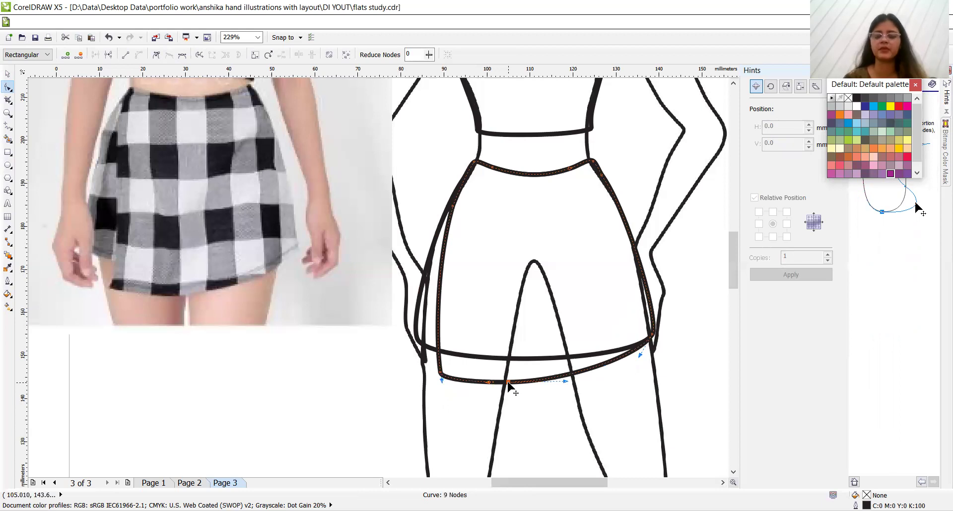
# Step: Try placing one copy of both skirt shapes in the empty space to the right of the page
pyautogui.press('z')
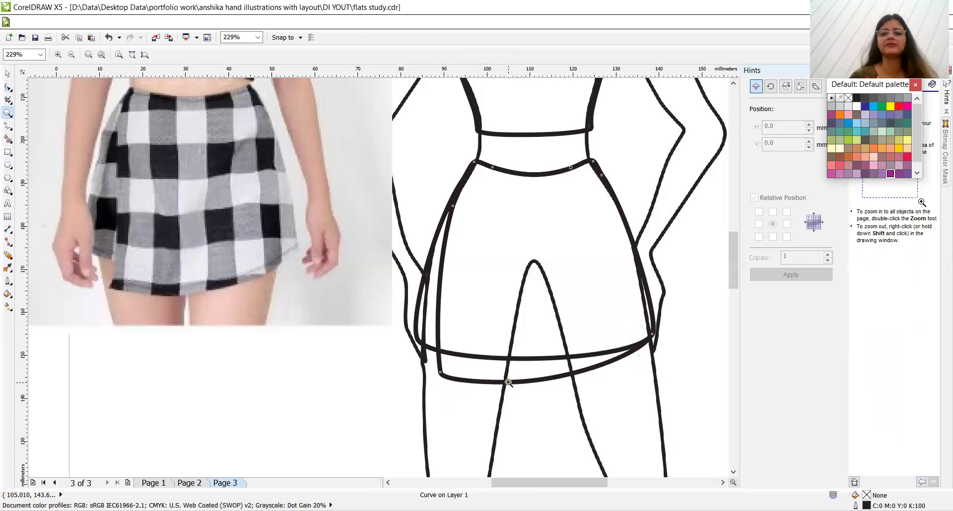
pyautogui.rightClick(508, 383)
pyautogui.rightClick(509, 382)
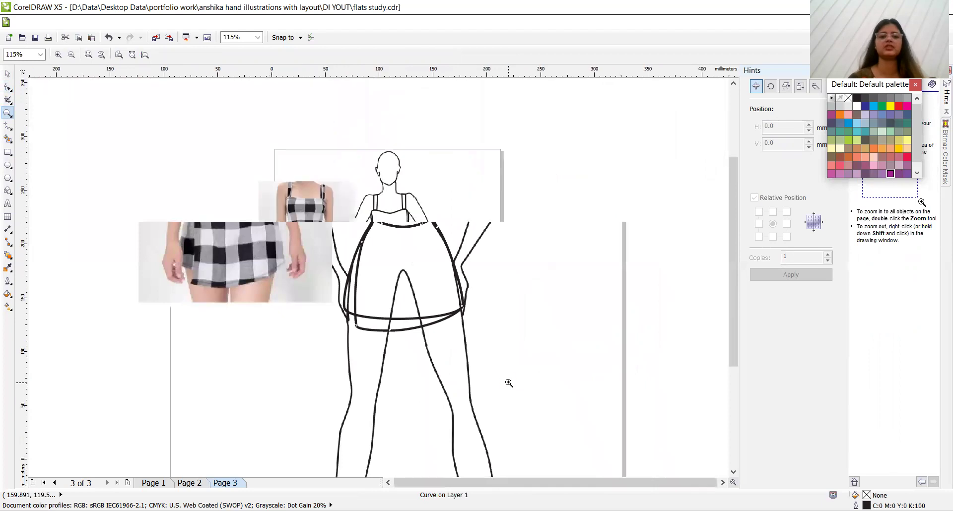
pyautogui.click(8, 74)
pyautogui.click(397, 246)
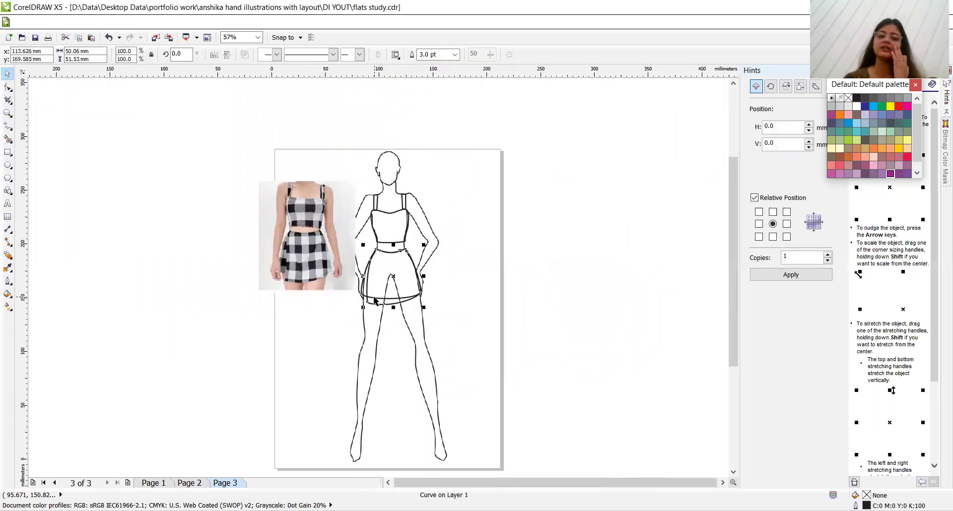
pyautogui.click(565, 285)
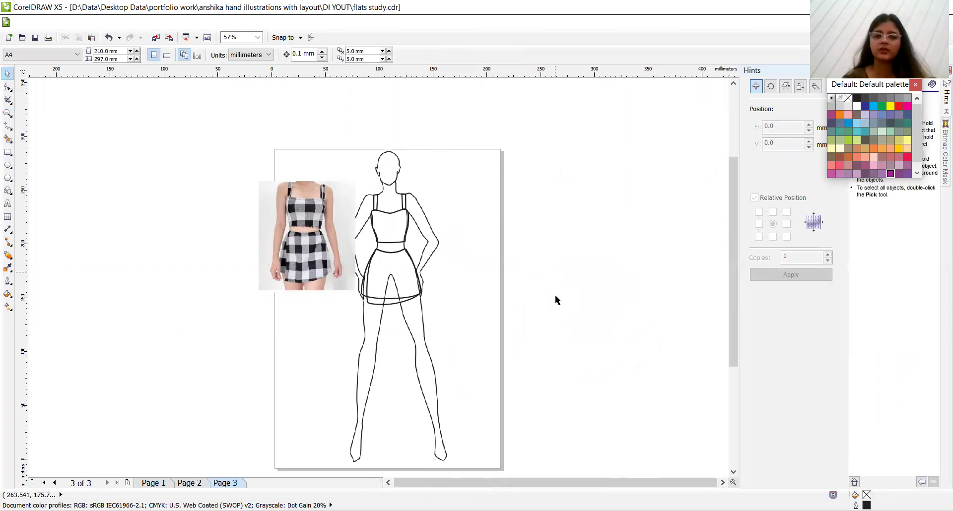
pyautogui.moveTo(539, 337); pyautogui.dragTo(335, 234)
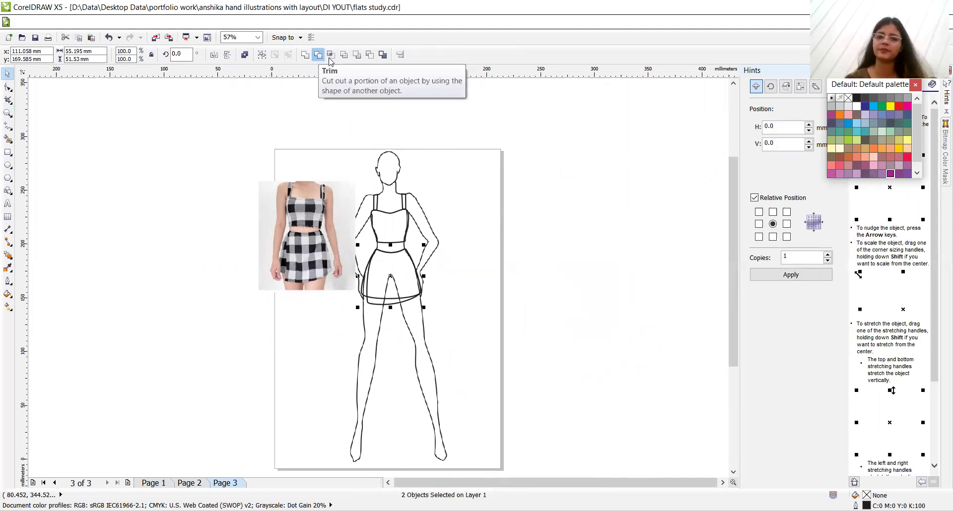
pyautogui.click(787, 212)
pyautogui.click(784, 273)
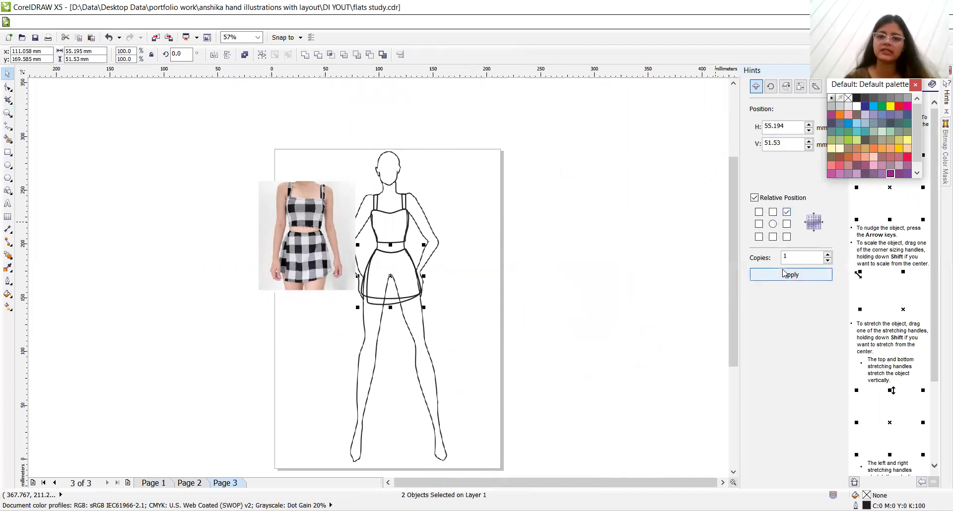
pyautogui.moveTo(450, 221); pyautogui.dragTo(563, 219)
# Step: Try trimming the copied skirt with its wrap panel and moving the leftover pieces away from the panel
pyautogui.moveTo(503, 159); pyautogui.dragTo(646, 288)
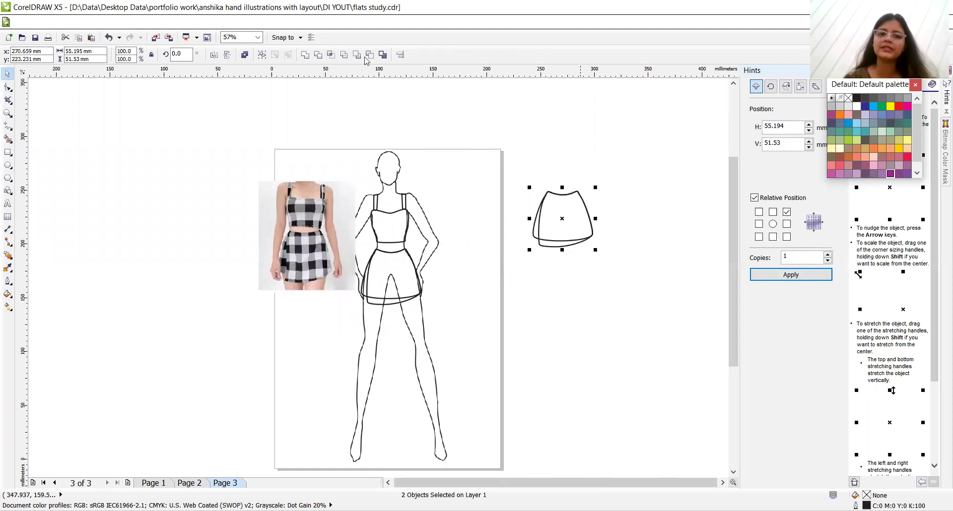
pyautogui.click(318, 55)
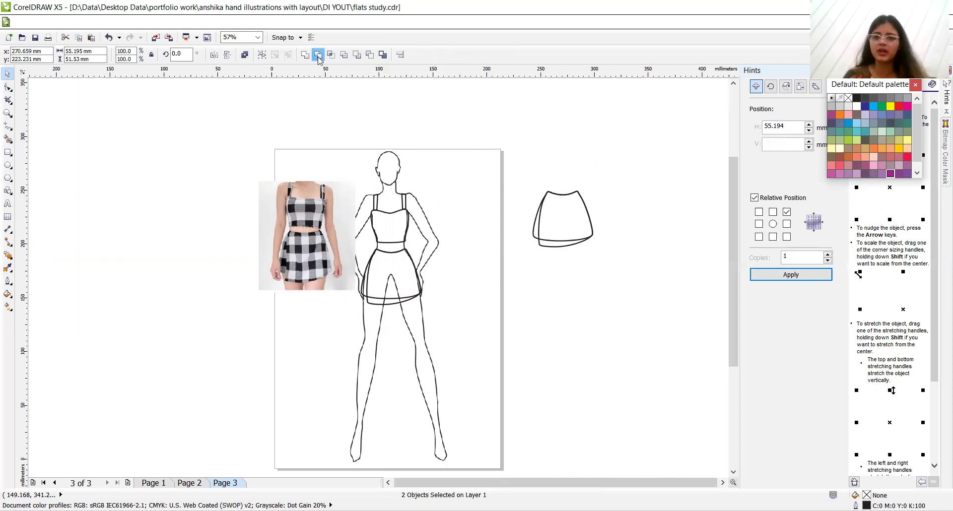
pyautogui.click(681, 175)
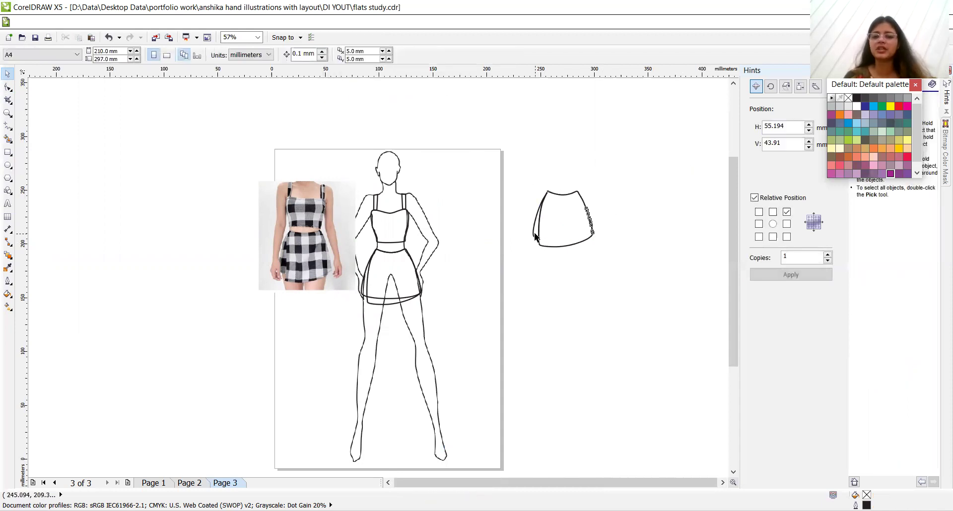
pyautogui.click(535, 236)
pyautogui.moveTo(563, 216); pyautogui.dragTo(524, 154)
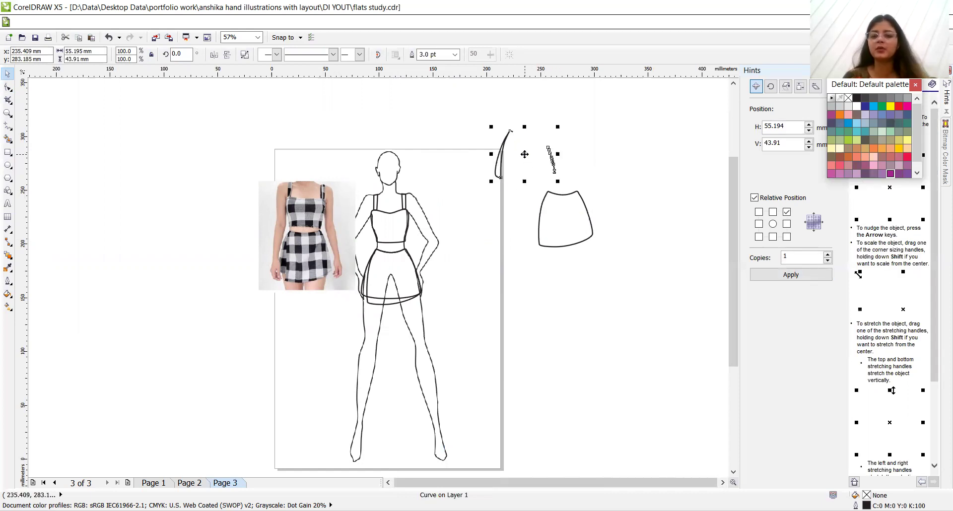
# Step: Undo the test move, the trim, the duplicated skirt shapes and the last hem change on the wrap panel
pyautogui.hotkey('ctrl', 'z')
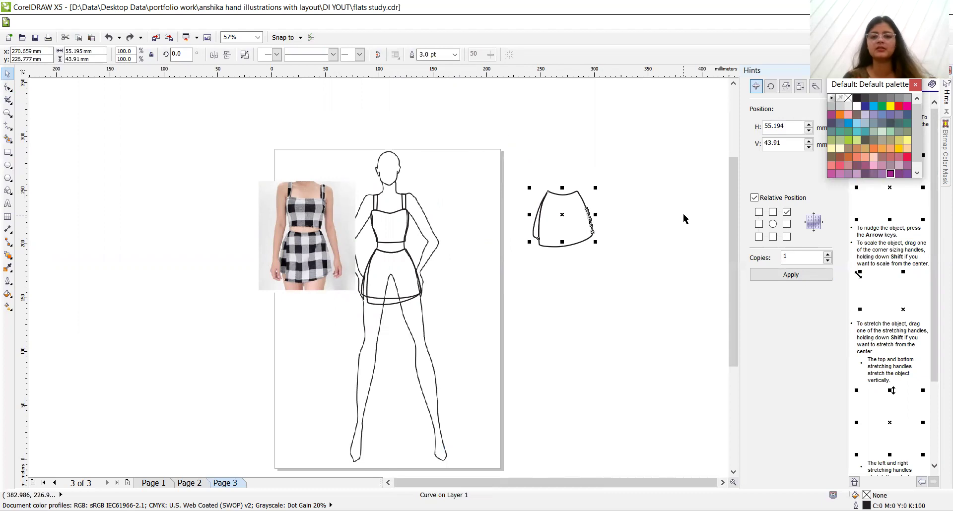
pyautogui.click(684, 219)
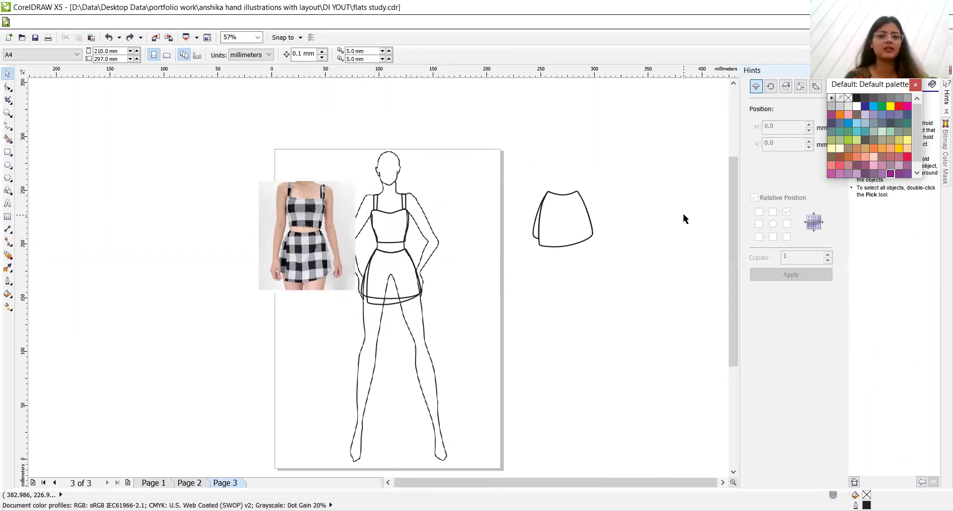
pyautogui.hotkey('ctrl', 'z')
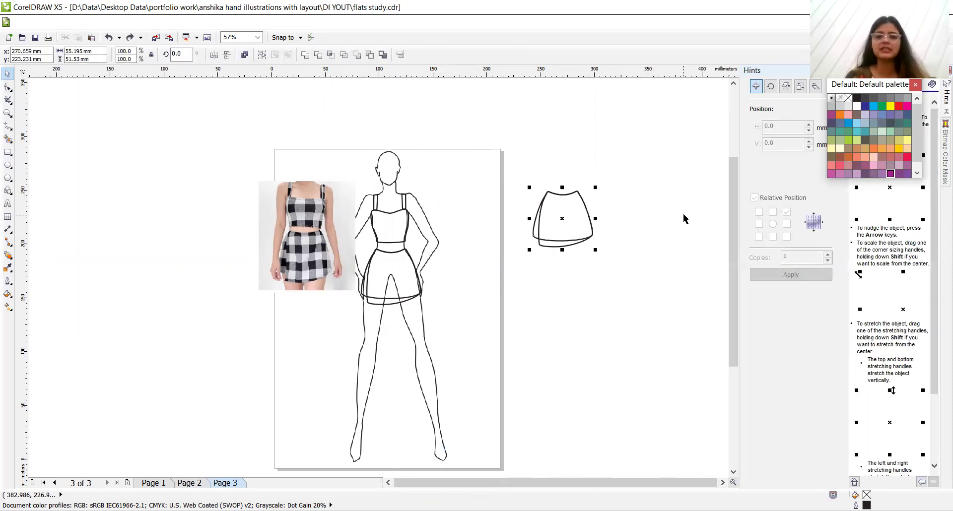
pyautogui.hotkey('ctrl', 'z')
pyautogui.hotkey('ctrl', 'z')
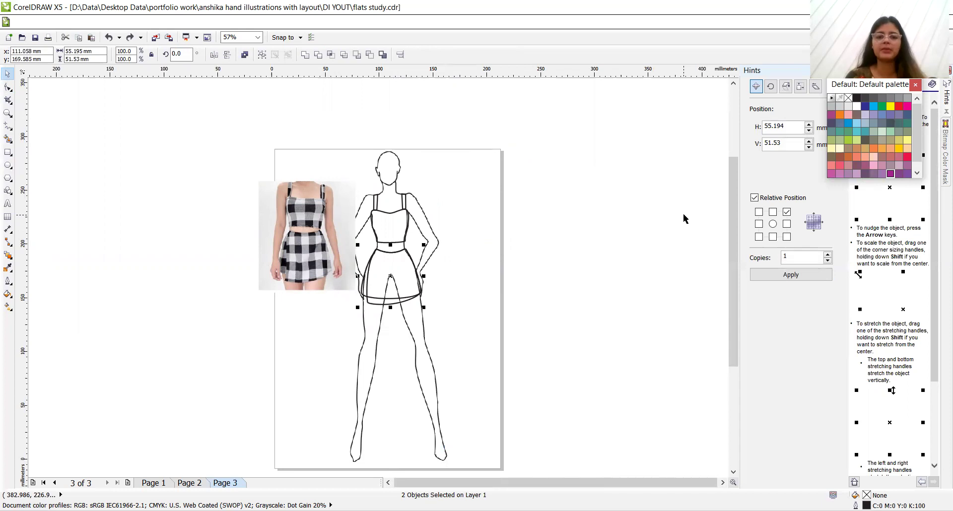
pyautogui.hotkey('ctrl', 'z')
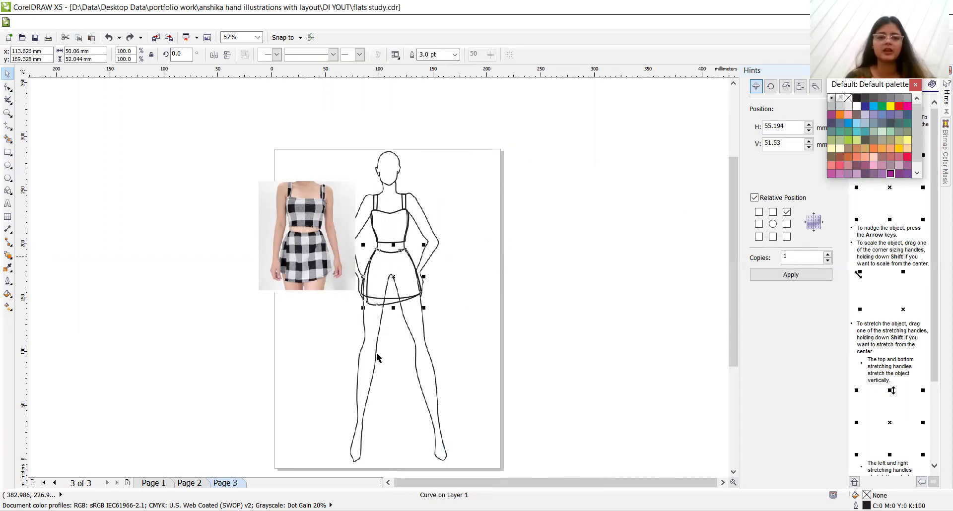
# Step: Trim the original skirt outline on the figure with the overlapping wrap panel
pyautogui.moveTo(298, 348); pyautogui.dragTo(510, 236)
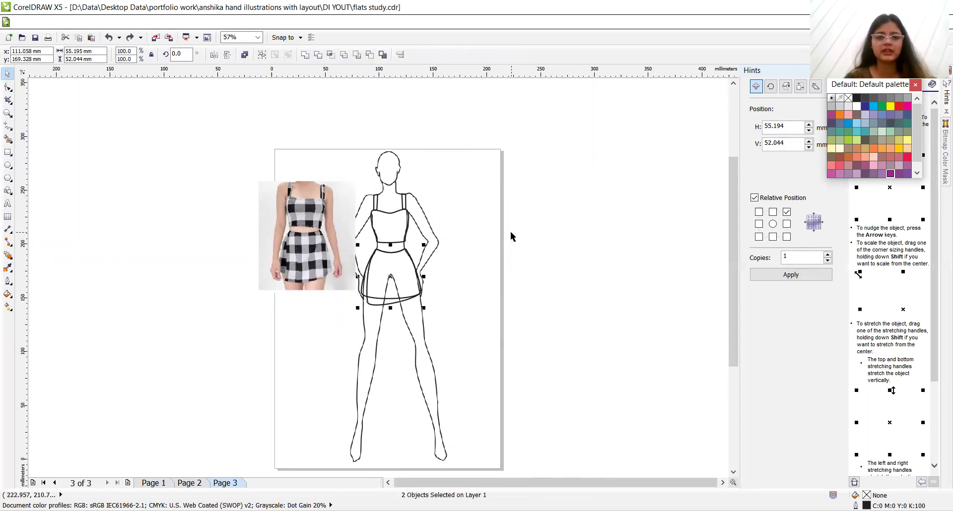
pyautogui.click(318, 55)
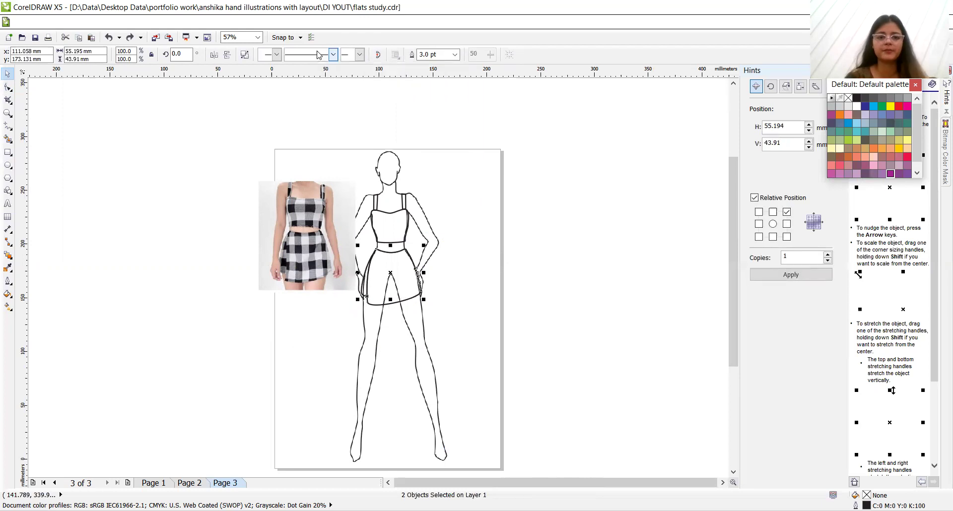
pyautogui.click(506, 265)
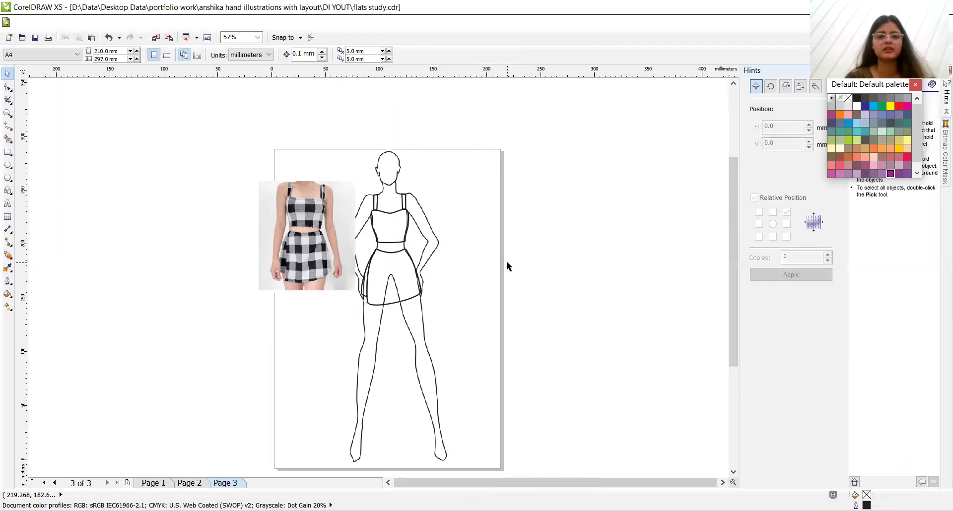
# Step: Fill the skirt's wrap panel and the trimmed piece behind it with light purple, C:20 M:40 Y:0 K:0
pyautogui.click(404, 274)
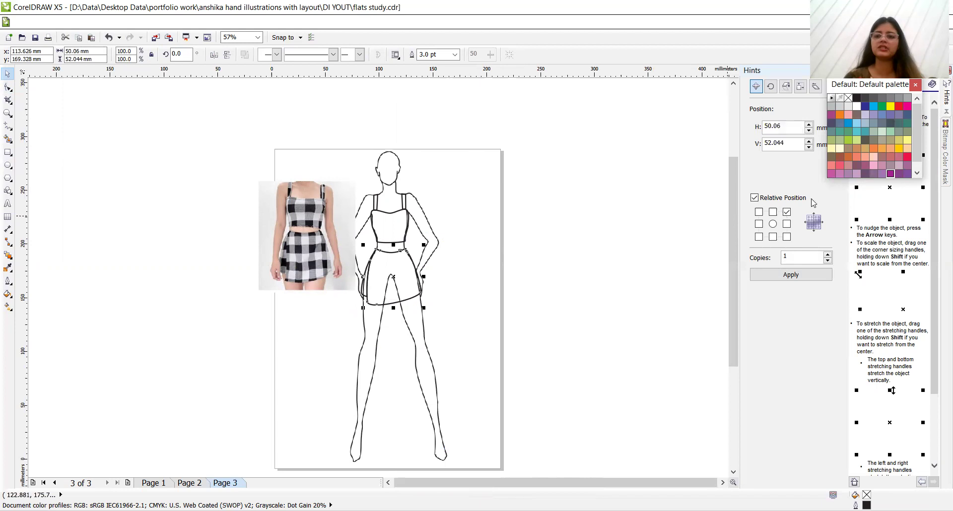
pyautogui.click(858, 175)
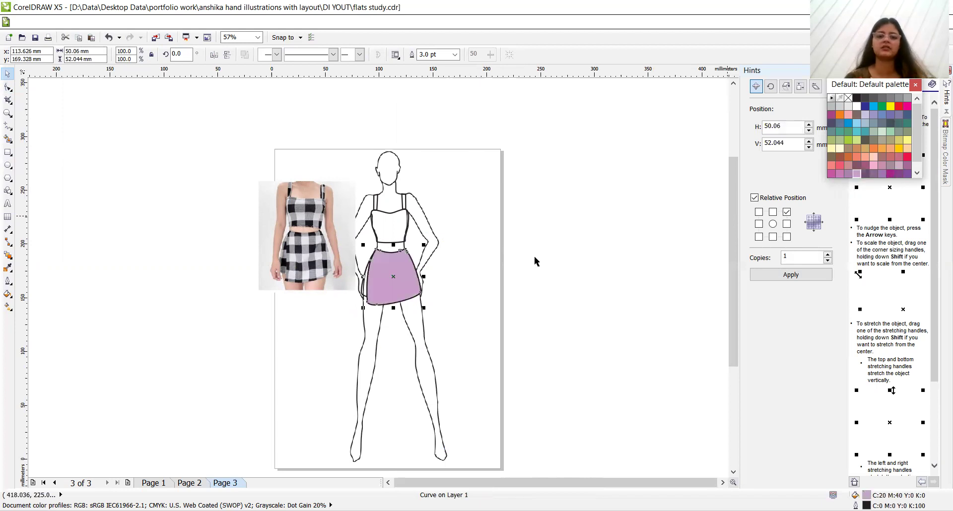
pyautogui.click(430, 298)
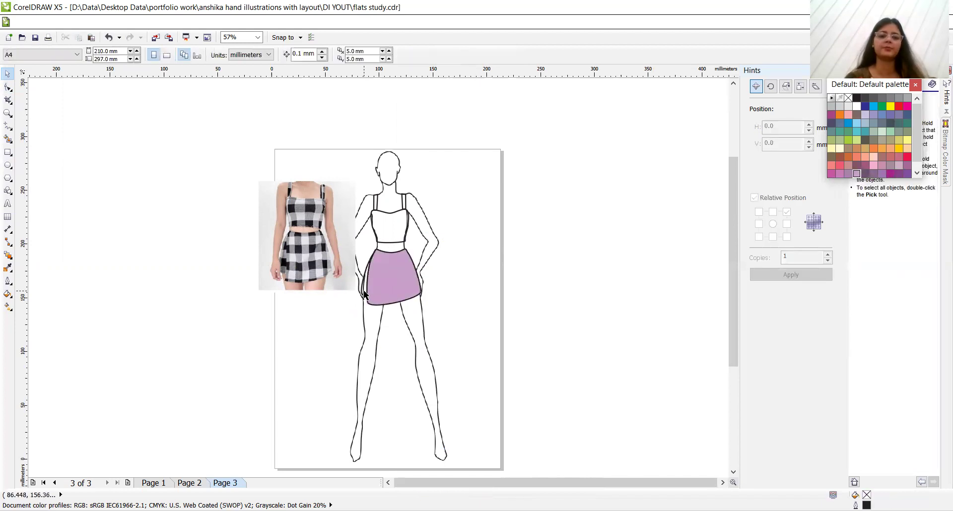
pyautogui.click(366, 295)
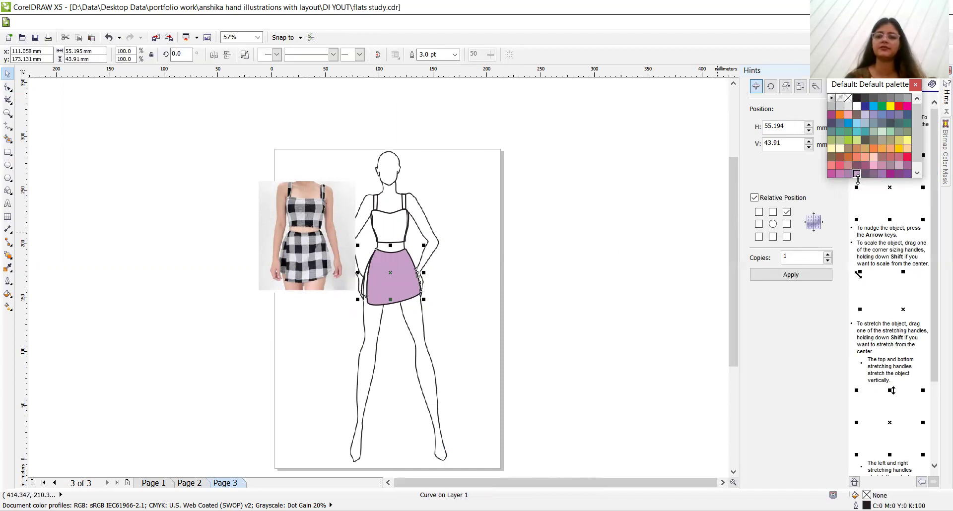
# Step: Fill the crop top and both of its shoulder straps with the same light purple, C:20 M:40 Y:0 K:0
pyautogui.click(374, 228)
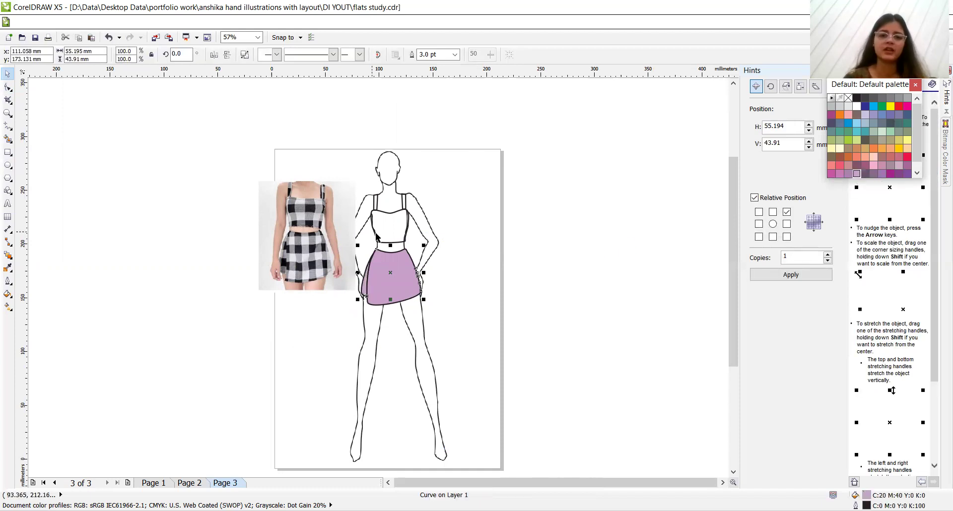
pyautogui.click(856, 173)
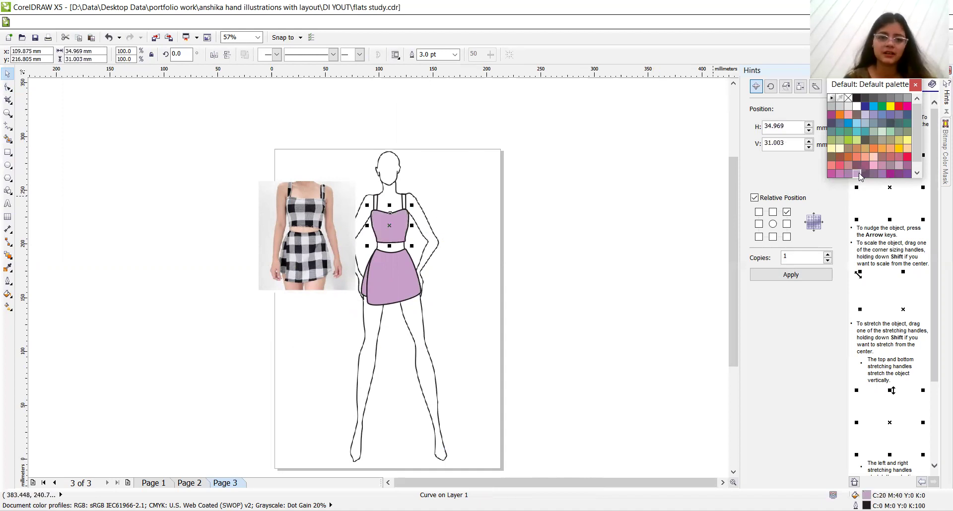
pyautogui.click(405, 200)
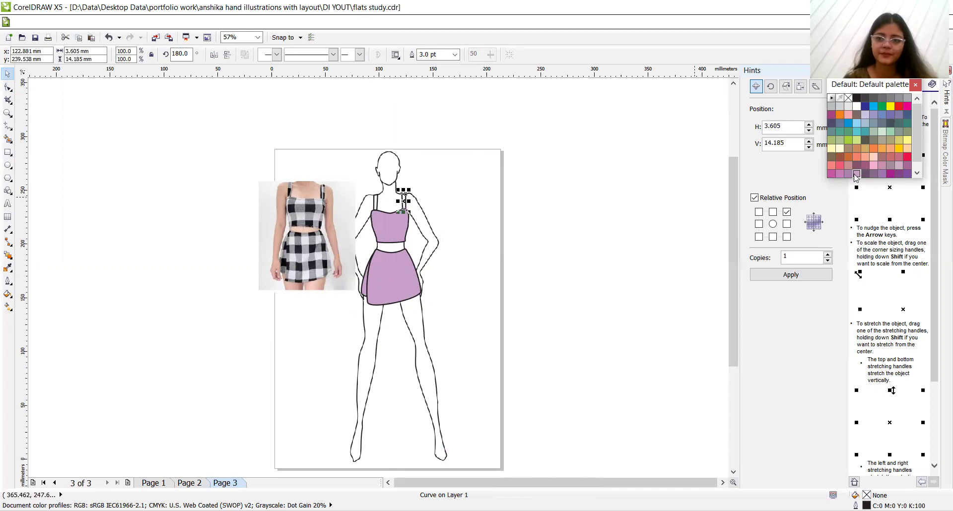
pyautogui.press('Tab')
pyautogui.press('Tab')
pyautogui.press('Tab')
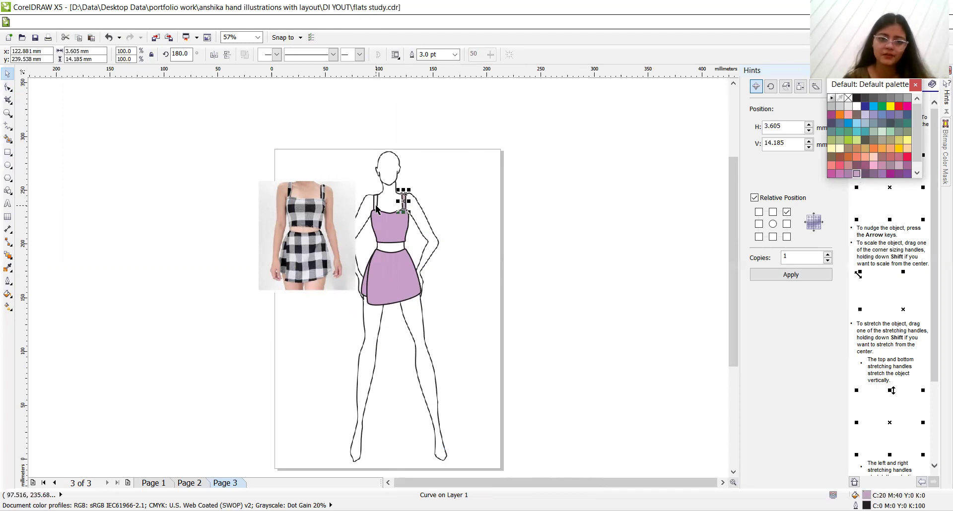
pyautogui.click(857, 173)
pyautogui.click(592, 208)
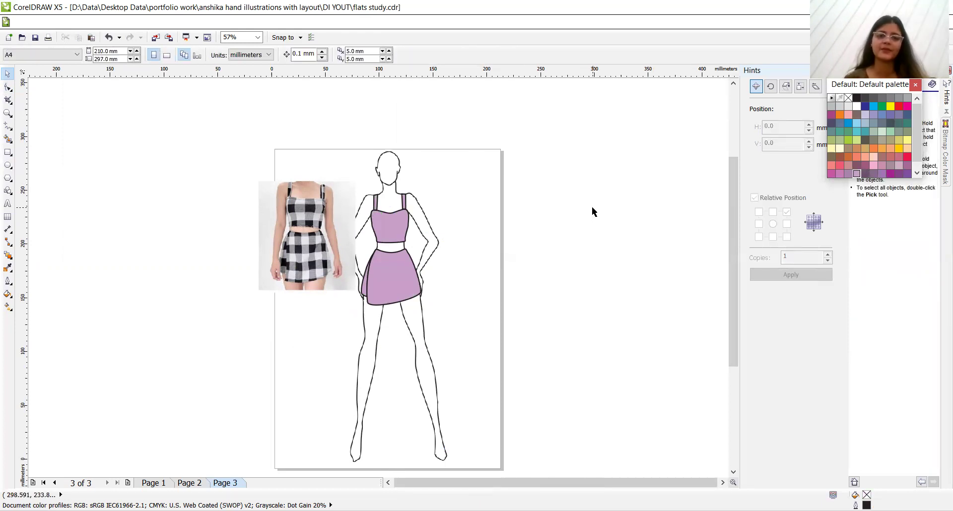
# Step: Move the reference photo to the left of the figure and enlarge it to about 155 by 178 mm
pyautogui.click(322, 222)
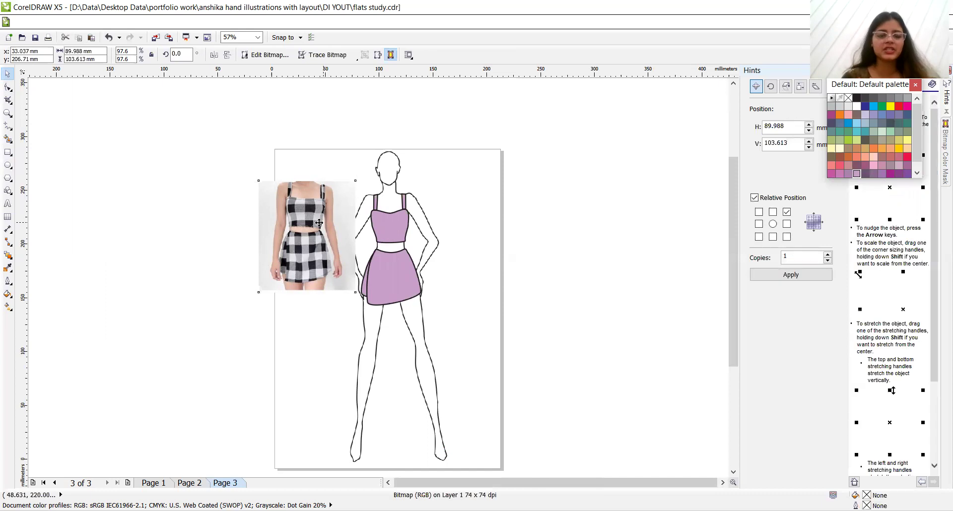
pyautogui.moveTo(185, 198); pyautogui.dragTo(186, 198)
pyautogui.moveTo(219, 268); pyautogui.dragTo(290, 397)
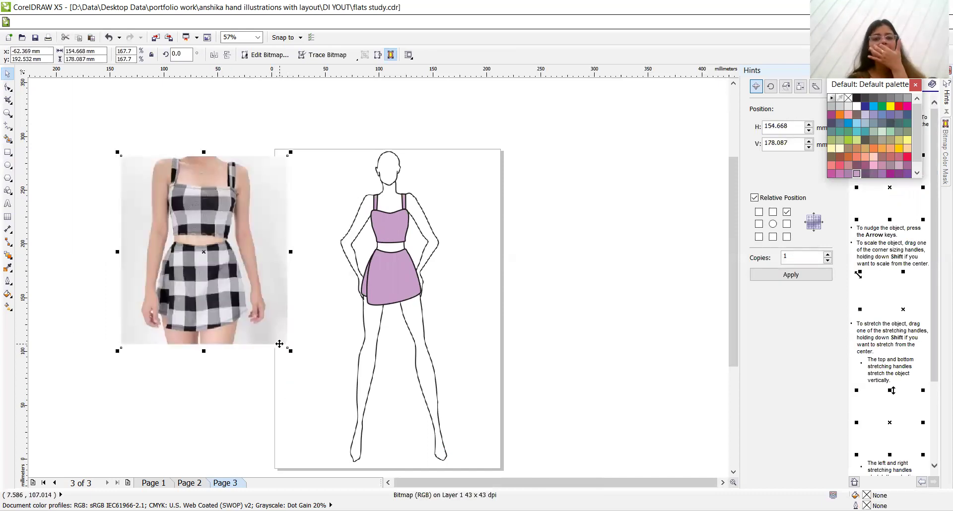